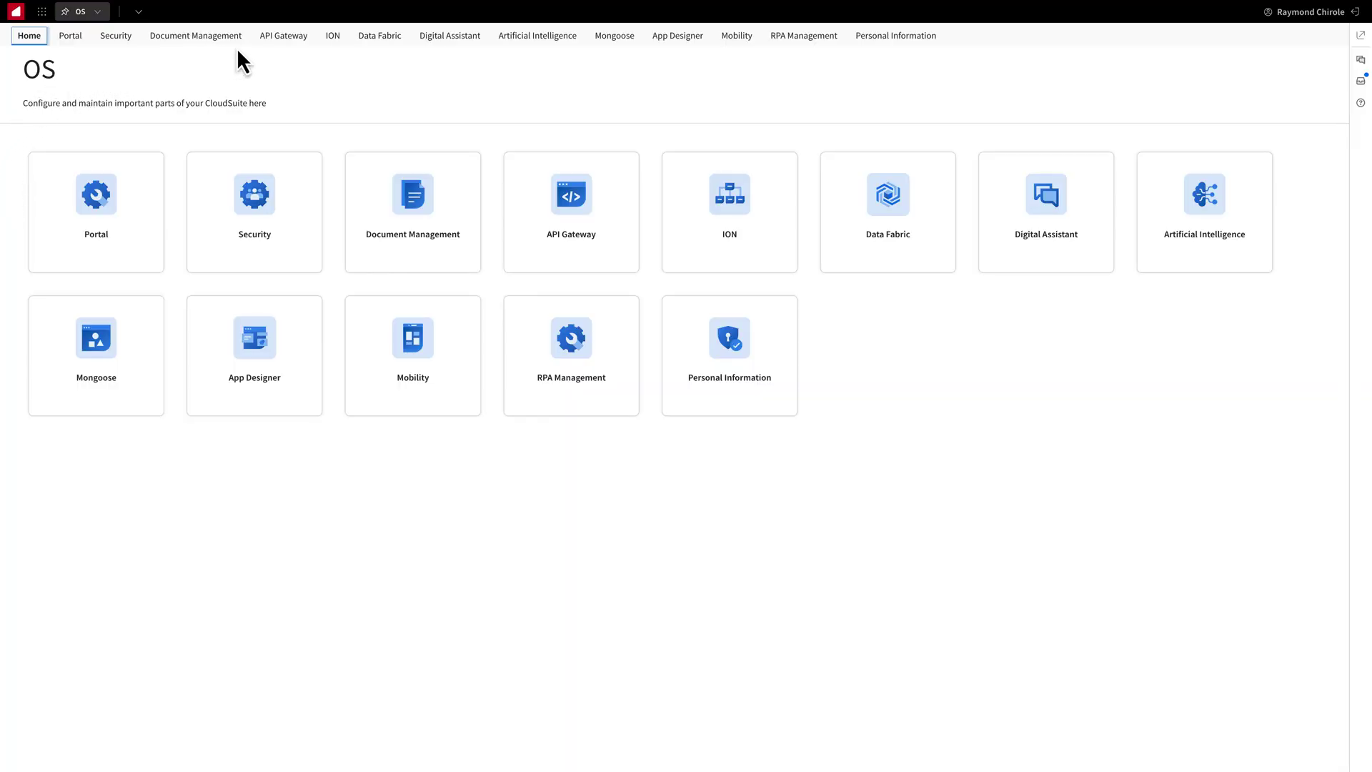
# Step: In API Gateway's Available APIs, start adding a new API suite
pyautogui.click(269, 44)
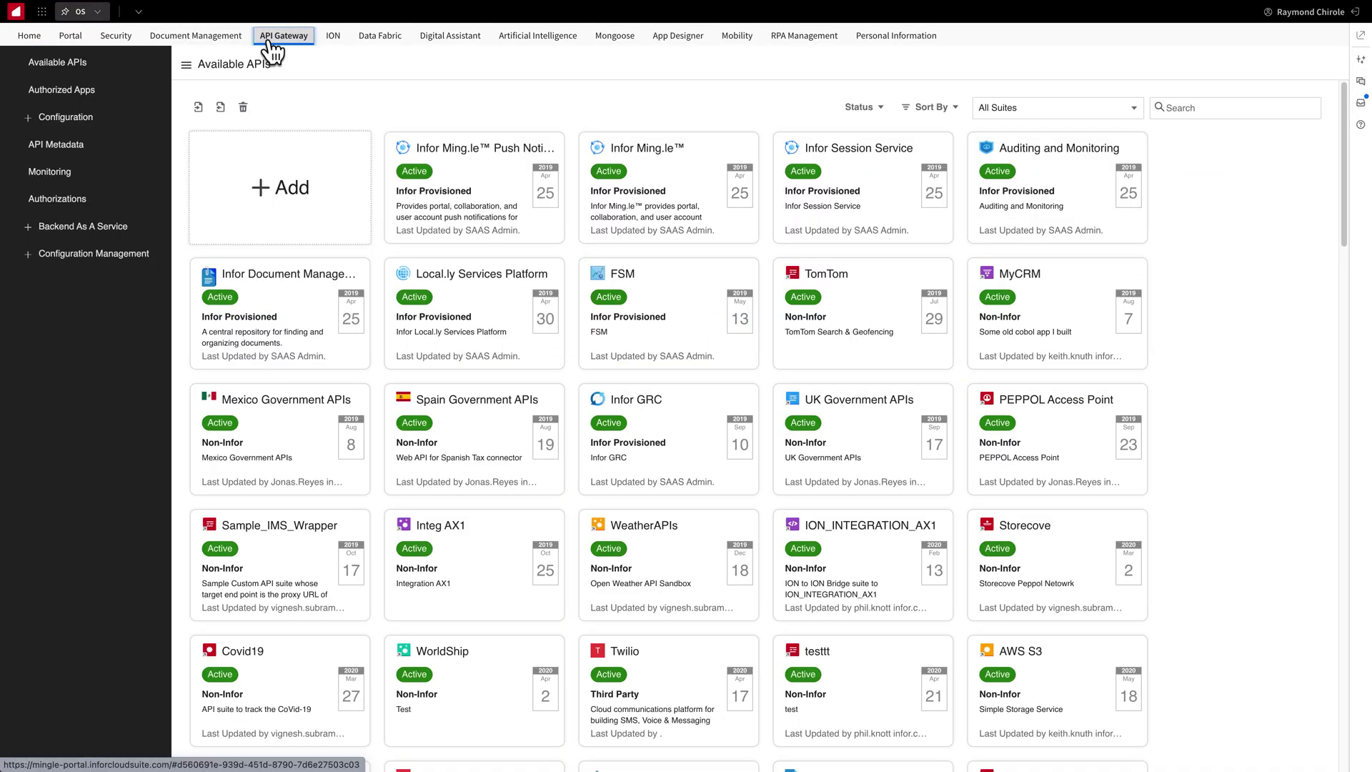
pyautogui.click(63, 70)
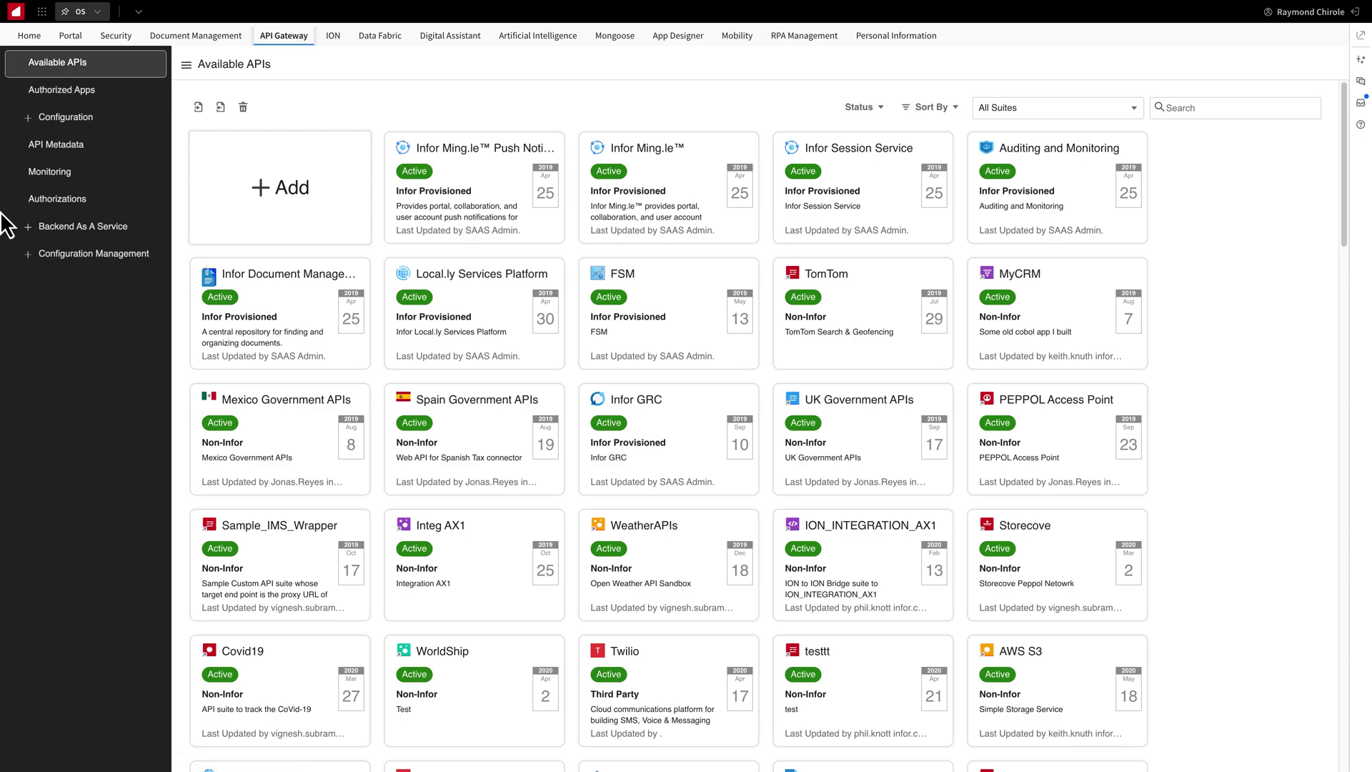
pyautogui.click(281, 200)
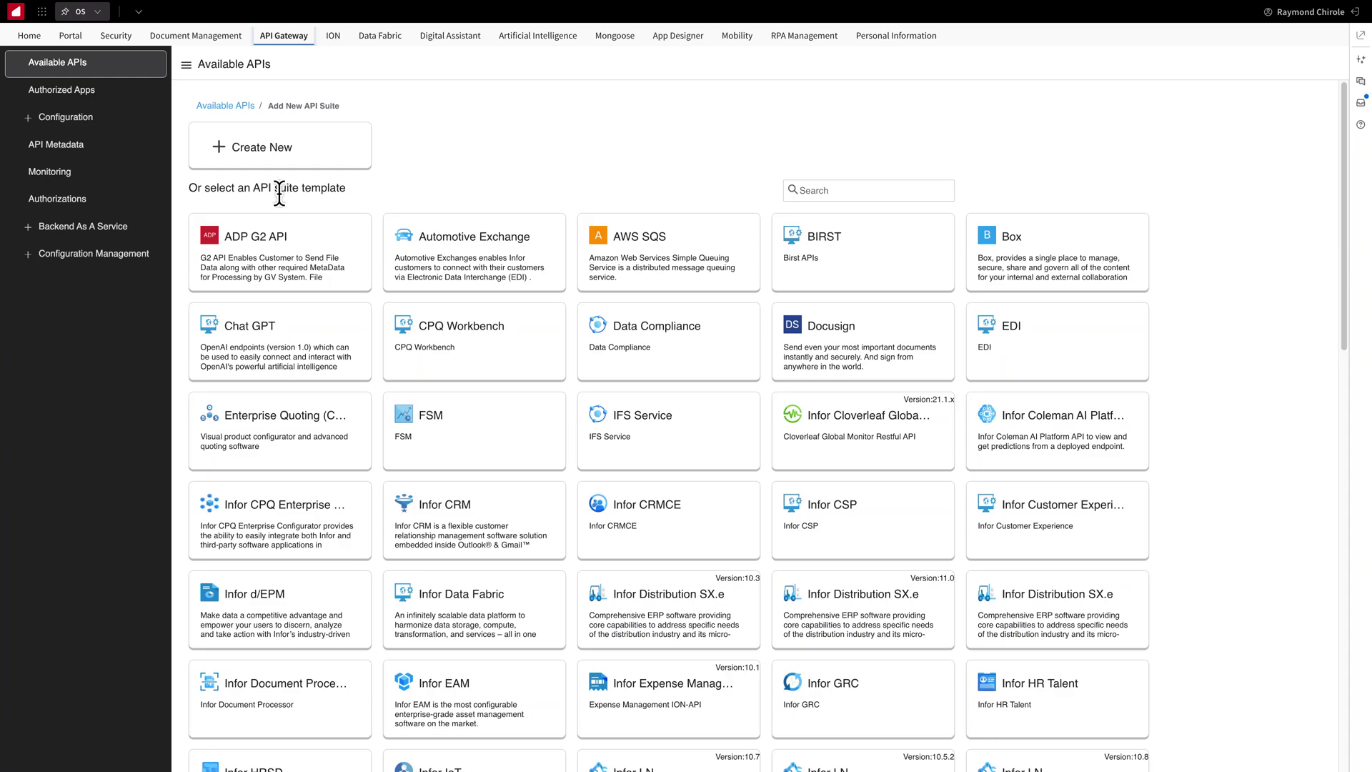
# Step: Create a blank suite: application 'Neutrinoapi API Video', context V2, suite 'Neutrinoapi API', description 'General Web AP'
pyautogui.click(289, 154)
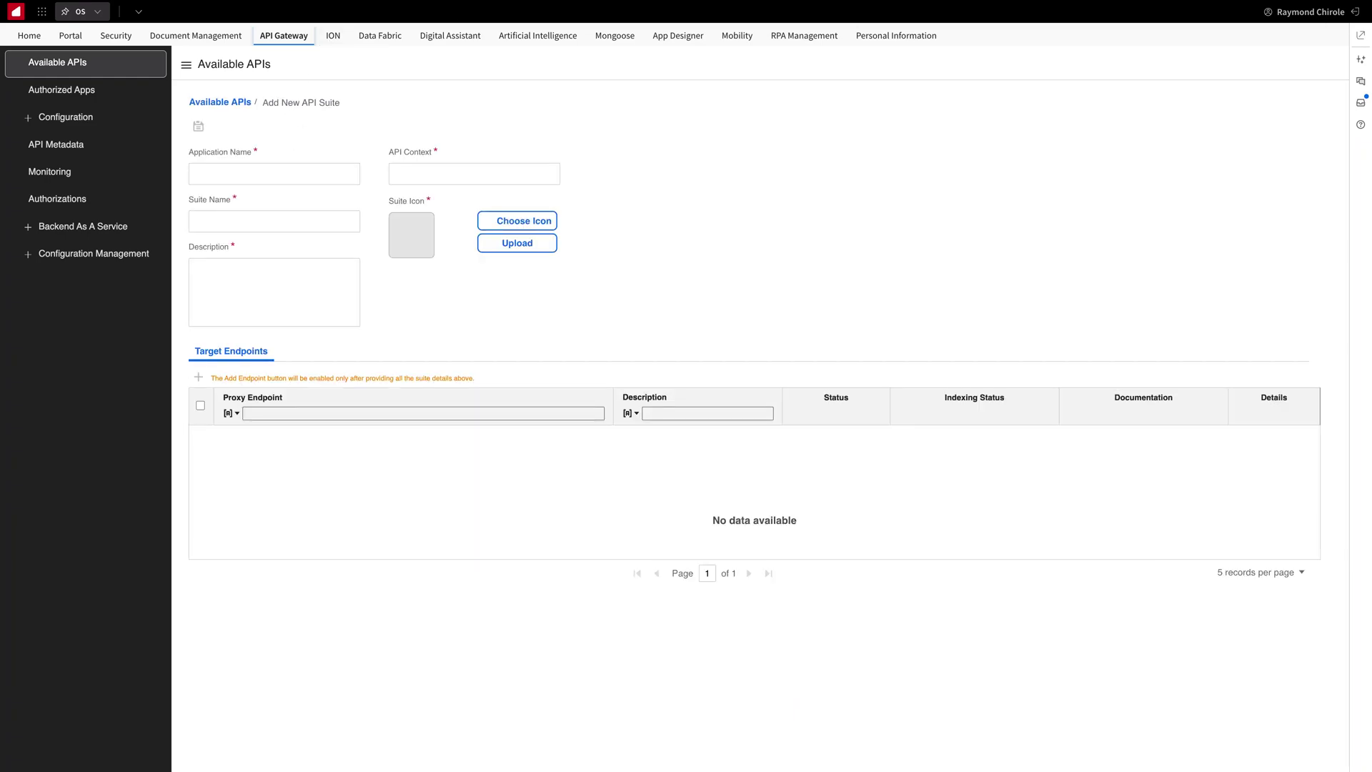
pyautogui.click(274, 174)
pyautogui.write('Neutrinoapi API Video')
pyautogui.click(397, 174)
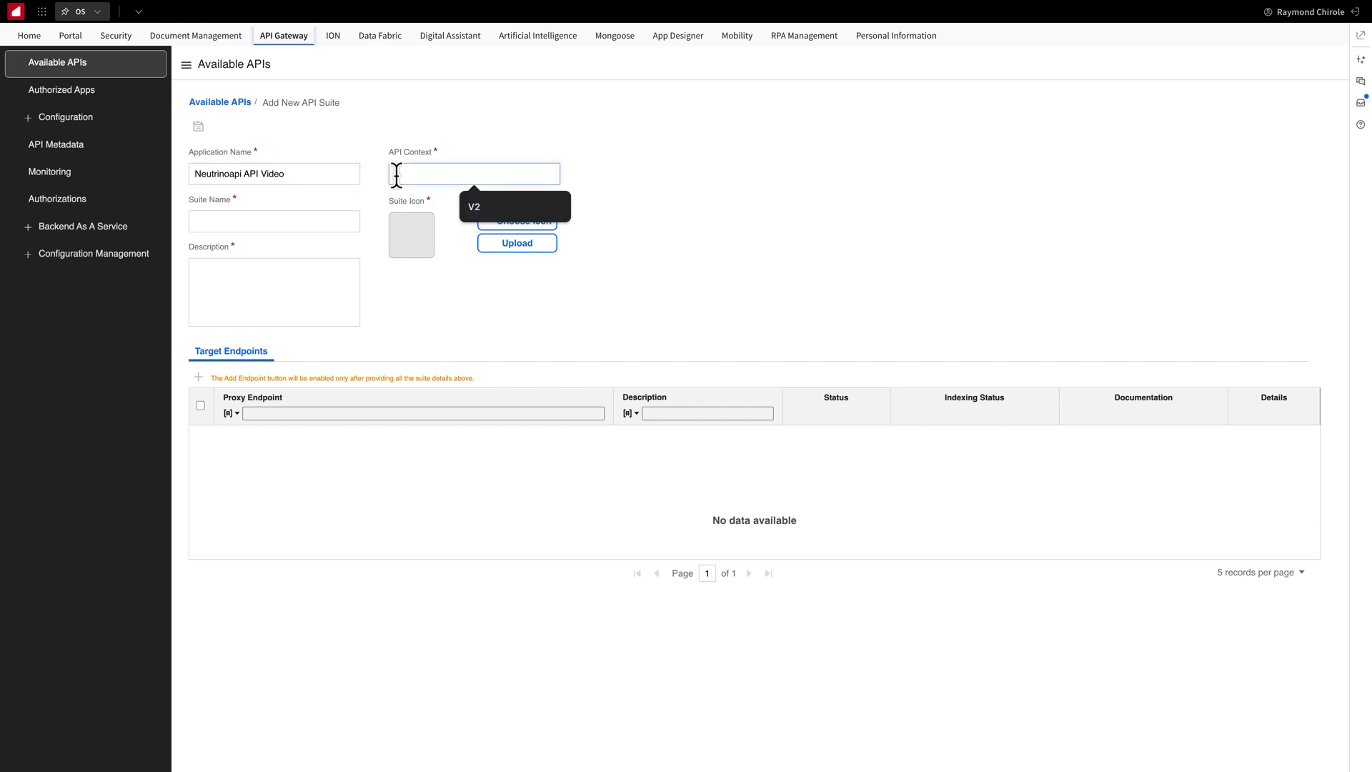
pyautogui.write('V2')
pyautogui.click(256, 227)
pyautogui.write('Neutrinoapi API')
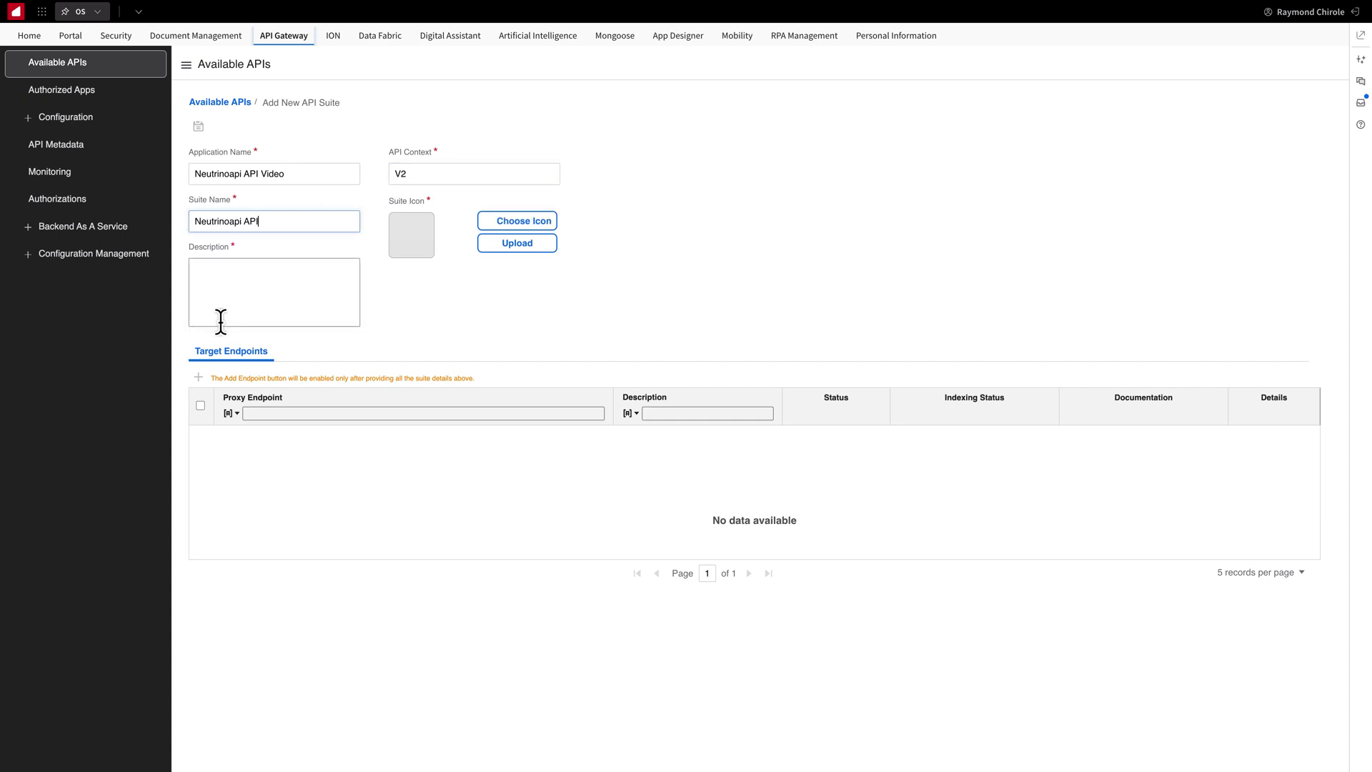
pyautogui.click(220, 279)
pyautogui.write('General')
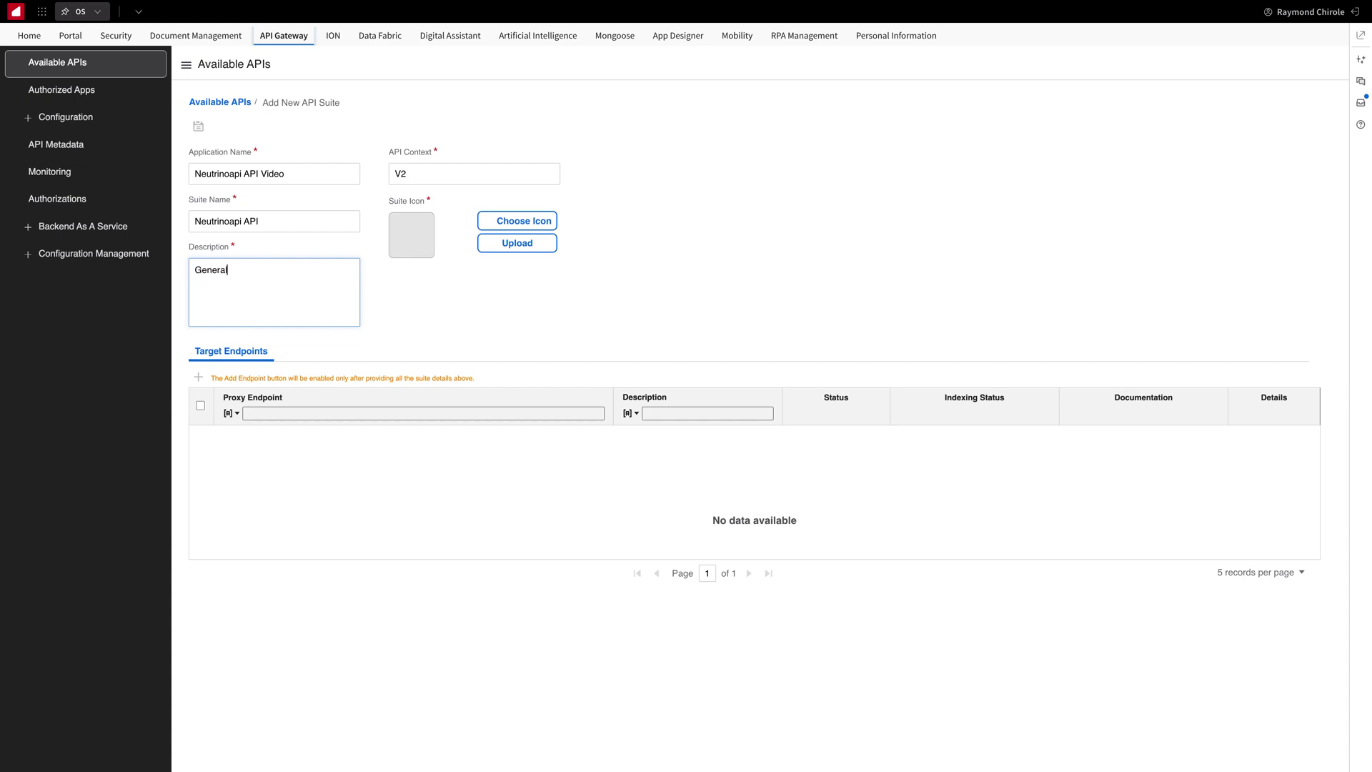
pyautogui.write(' Web API')
# Step: Choose the green </> code-brackets icon from the icon library for the suite
pyautogui.click(545, 221)
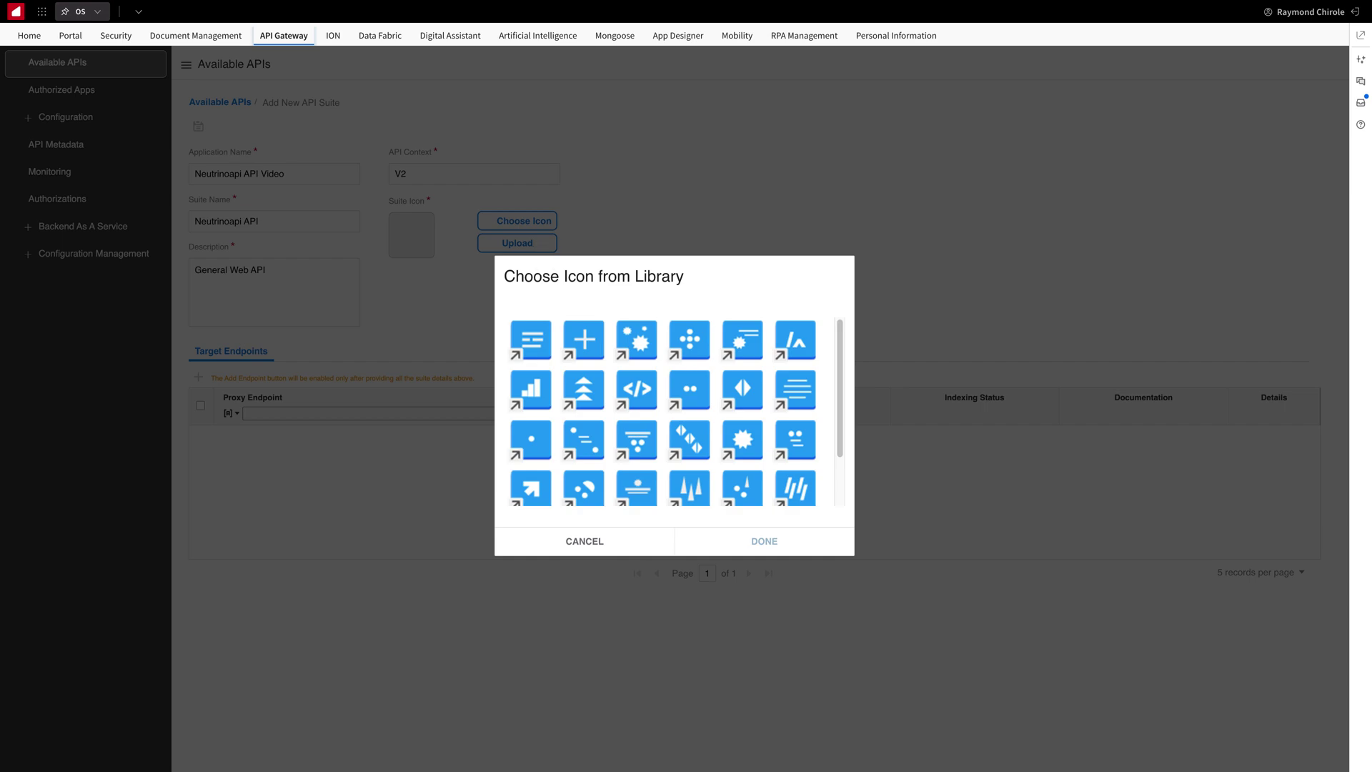
pyautogui.click(636, 390)
pyautogui.click(796, 439)
pyautogui.click(764, 541)
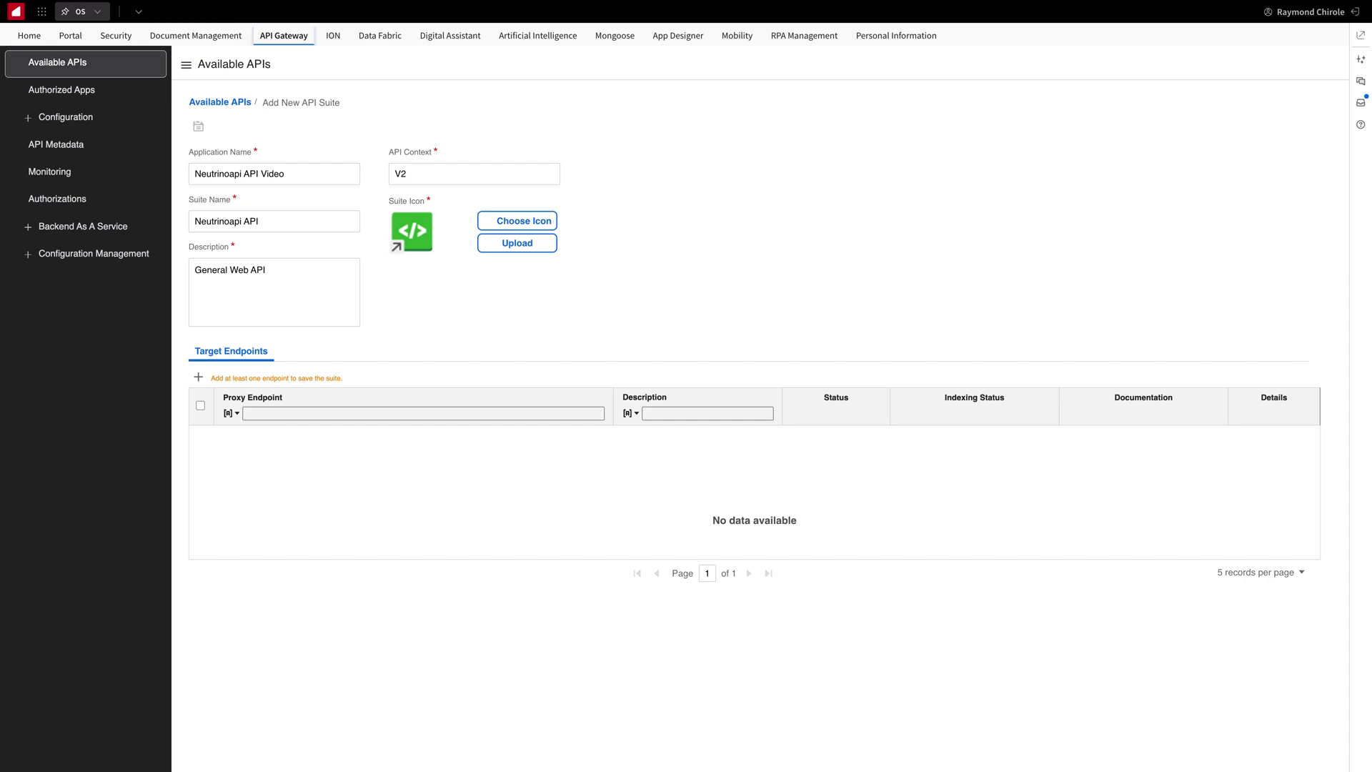
pyautogui.click(199, 377)
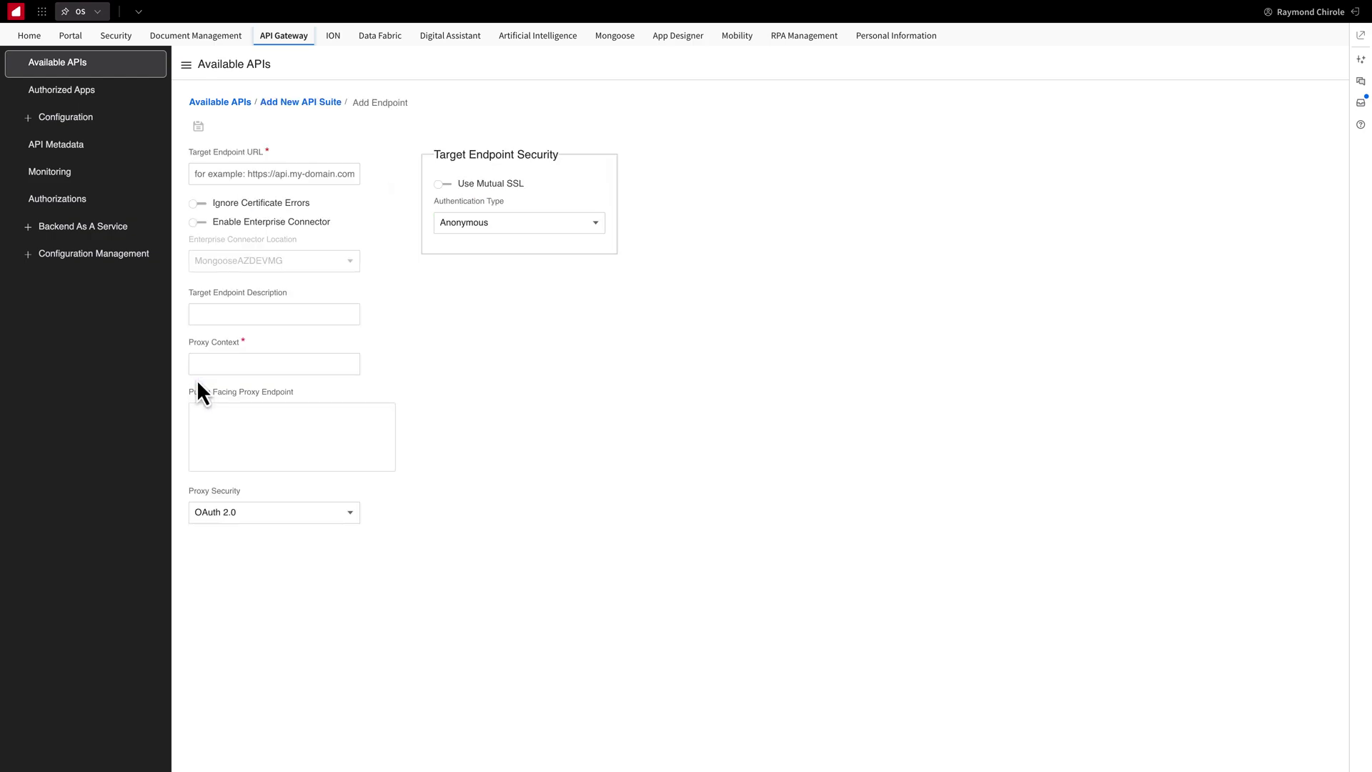
pyautogui.click(198, 174)
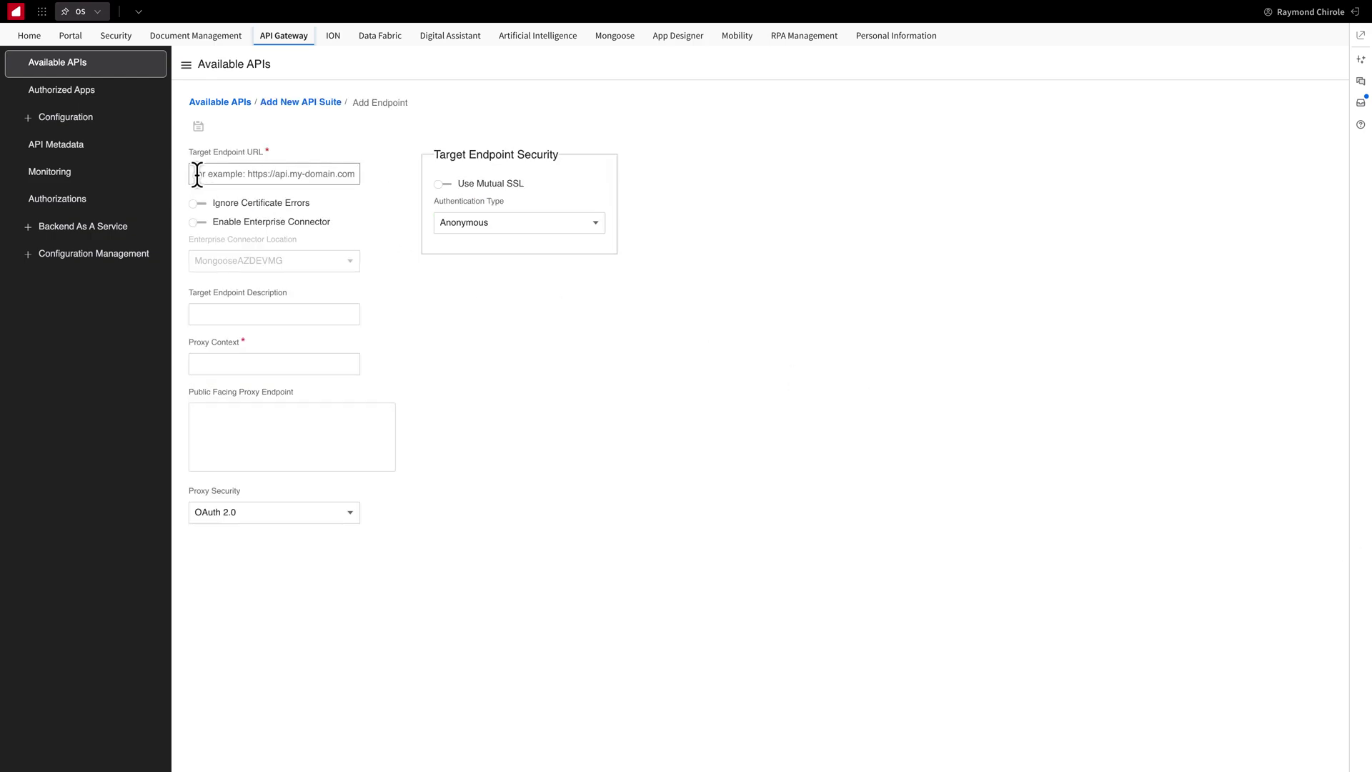
pyautogui.write('https://neutrinoapi.com')
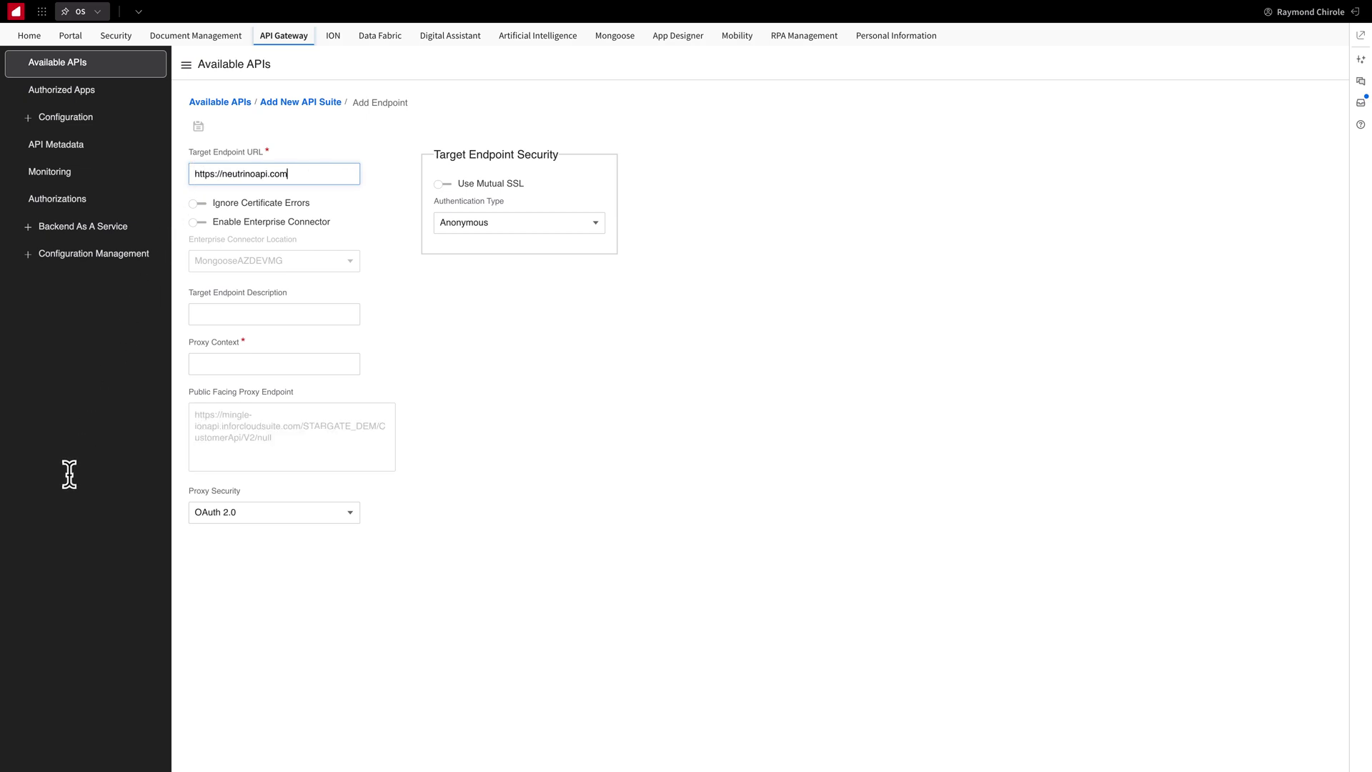
pyautogui.press('Tab')
pyautogui.write('Neutrinoapi Main URL')
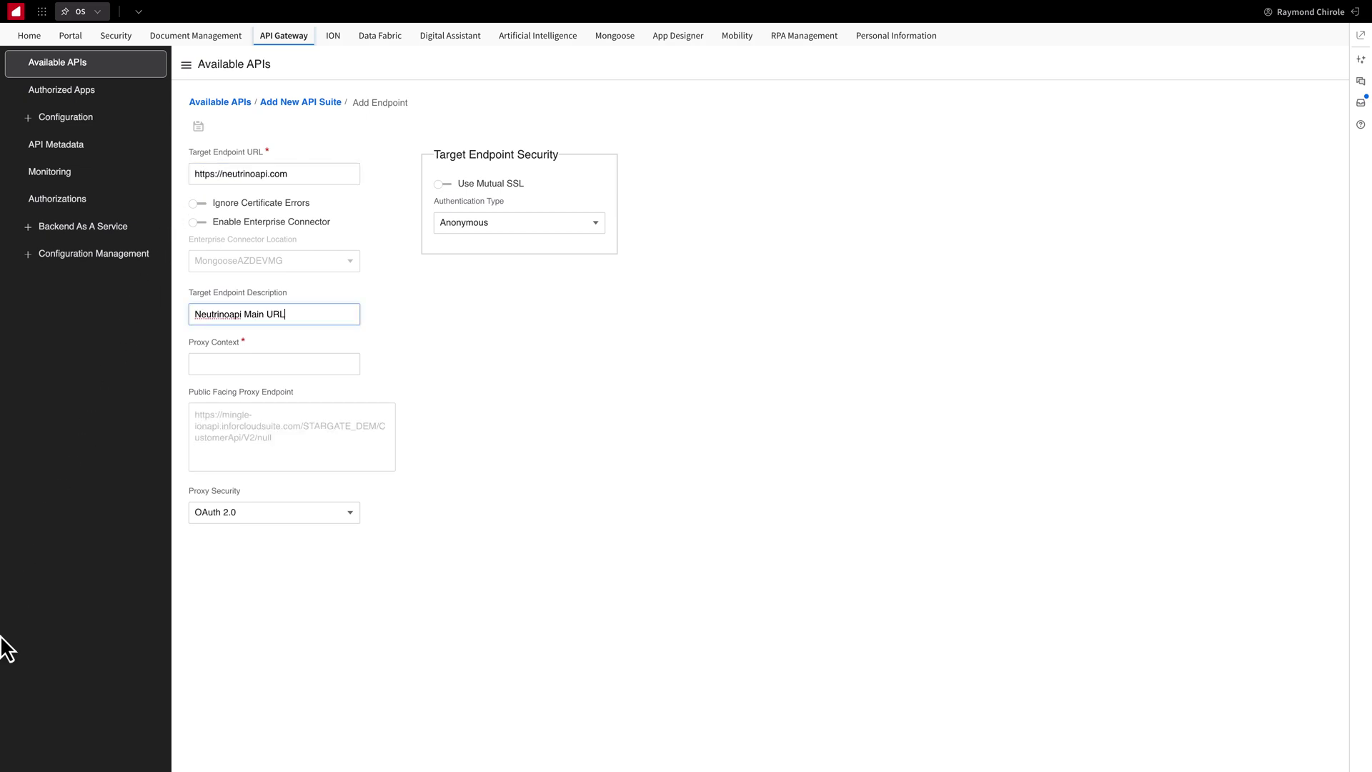
pyautogui.press('Tab')
pyautogui.write('A')
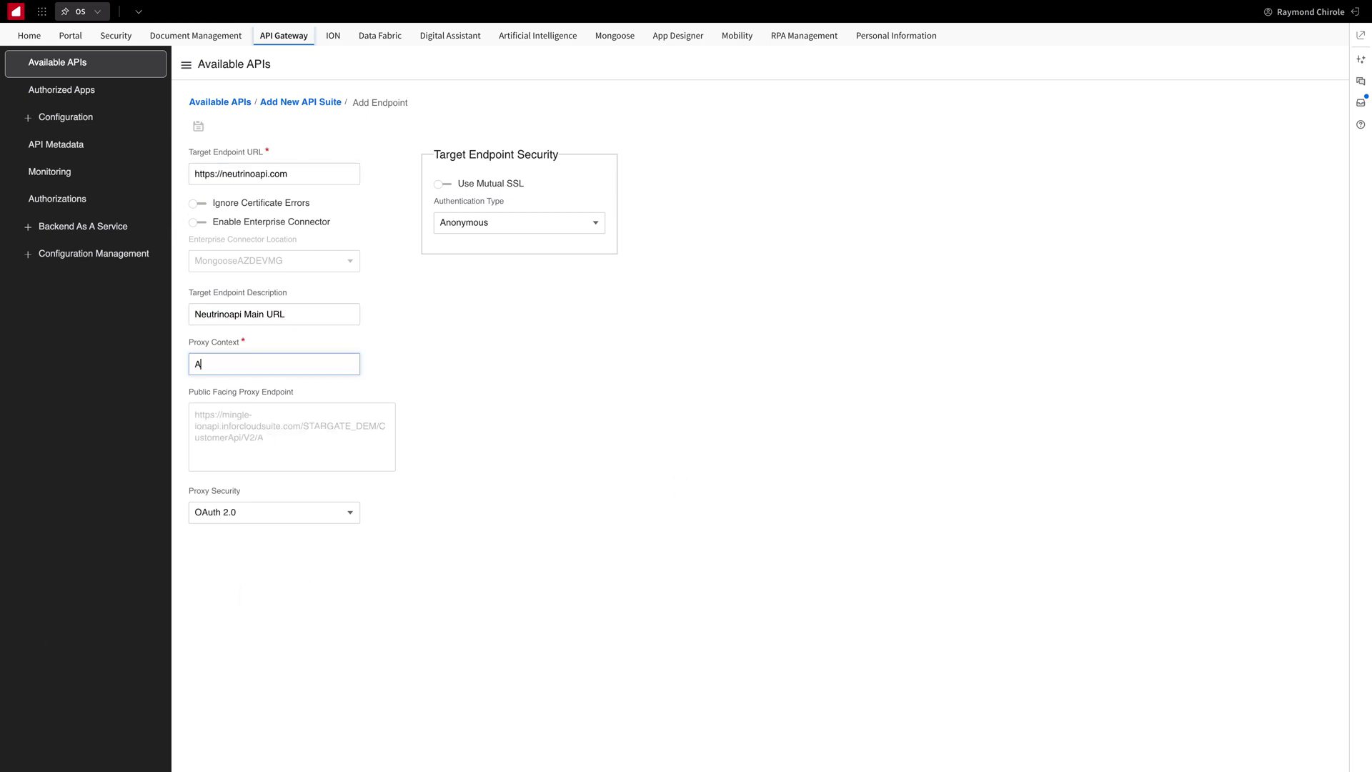
pyautogui.write('PIS')
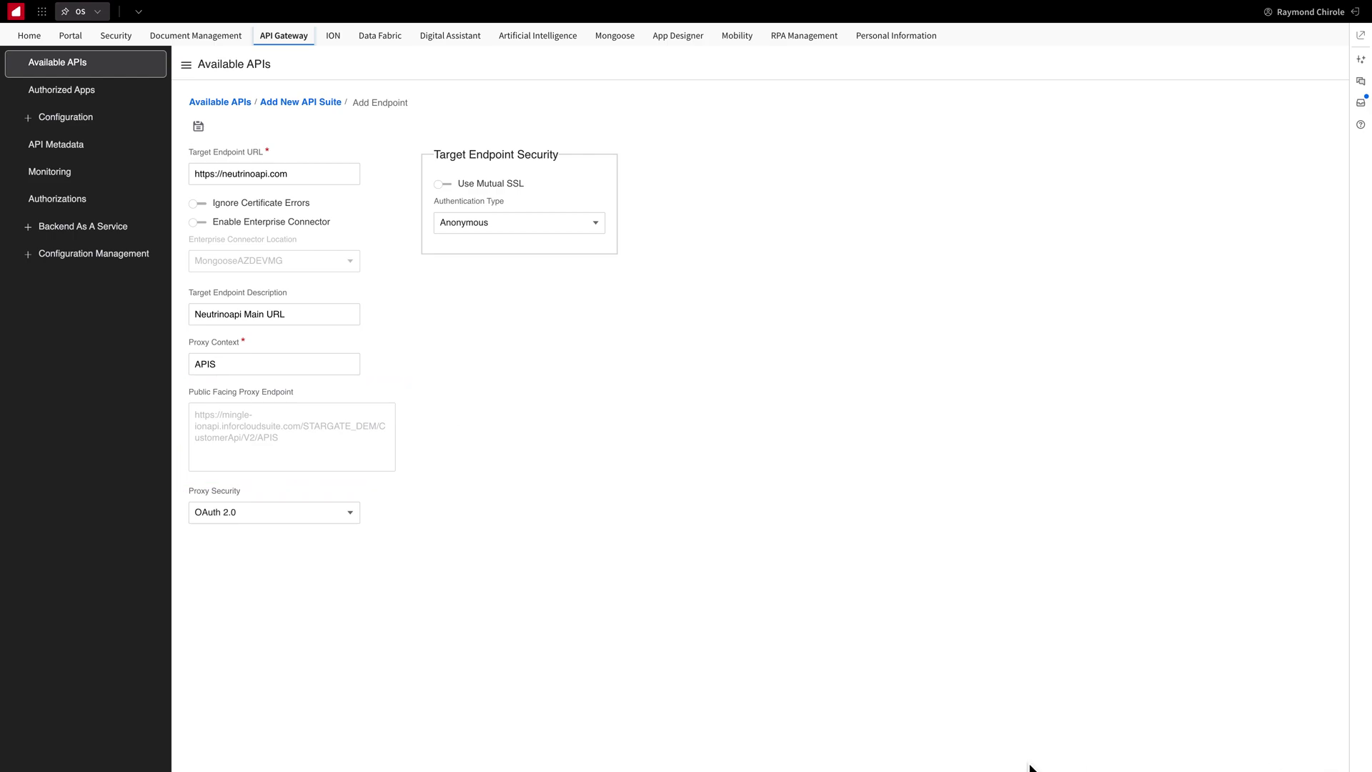
# Step: Keep OAuth 2.0 proxy security and set the target authentication type to API Key
pyautogui.click(350, 518)
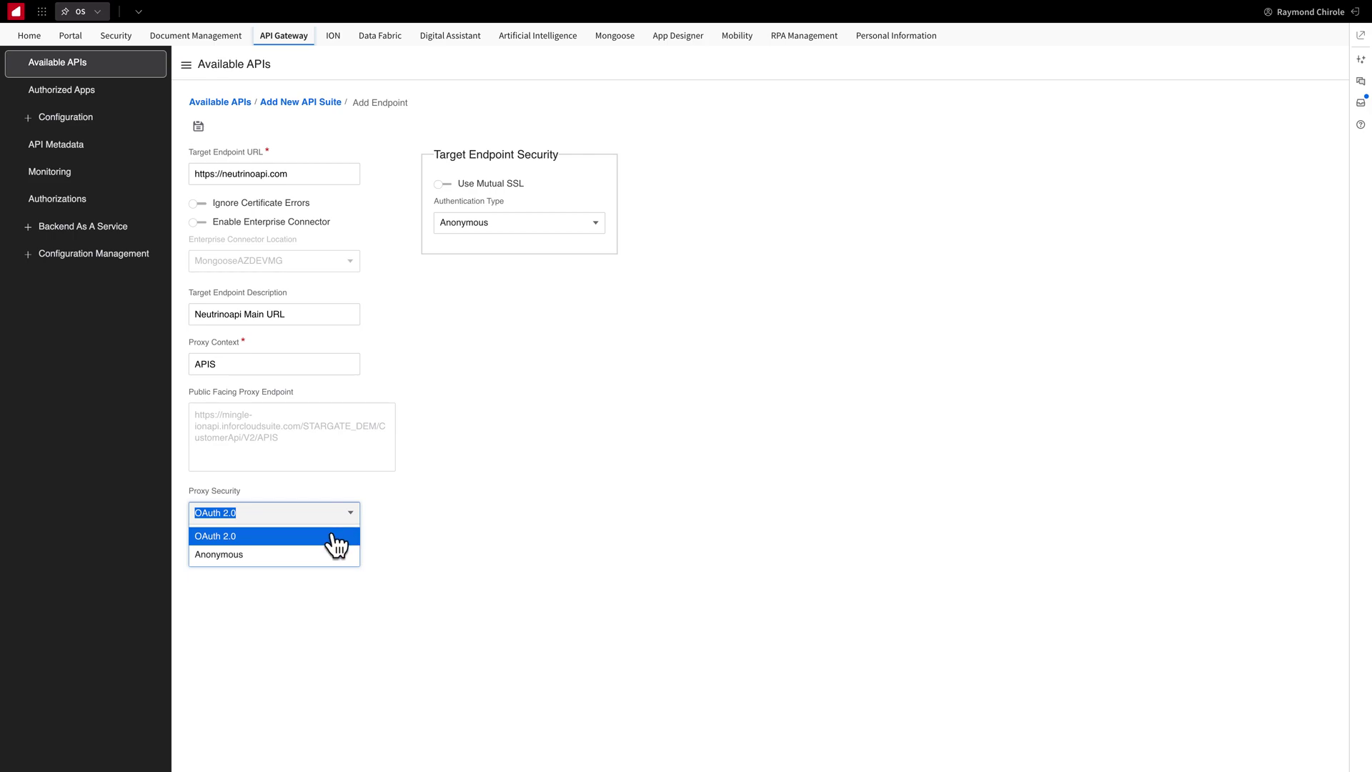
pyautogui.click(328, 538)
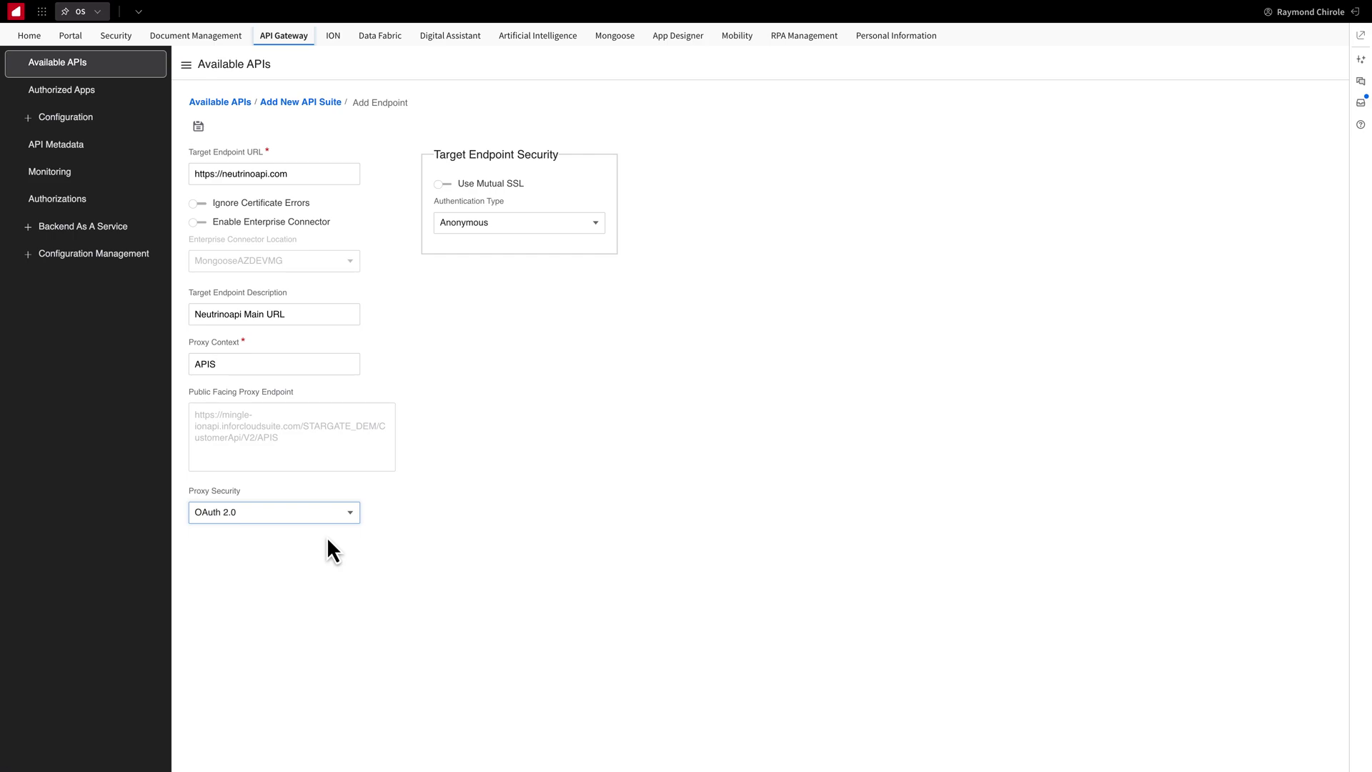
pyautogui.click(595, 226)
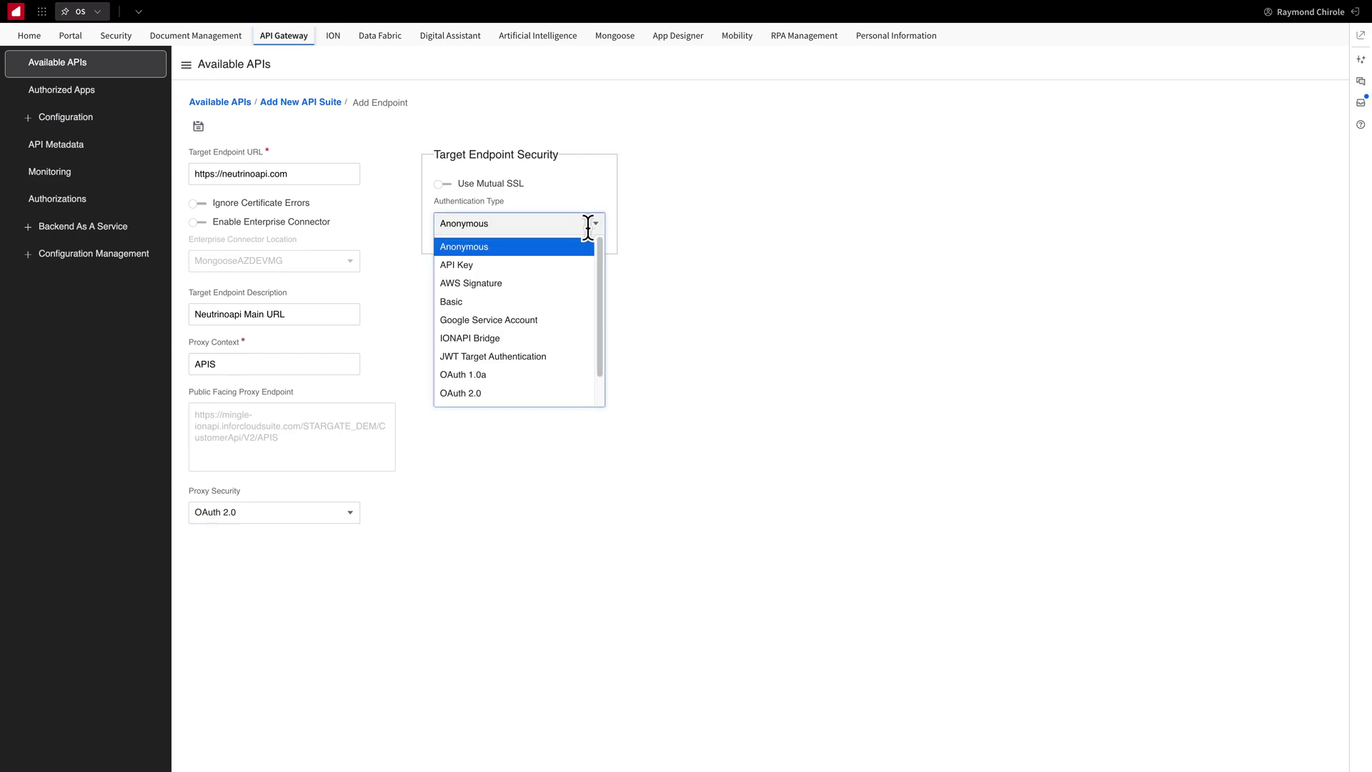
pyautogui.click(548, 277)
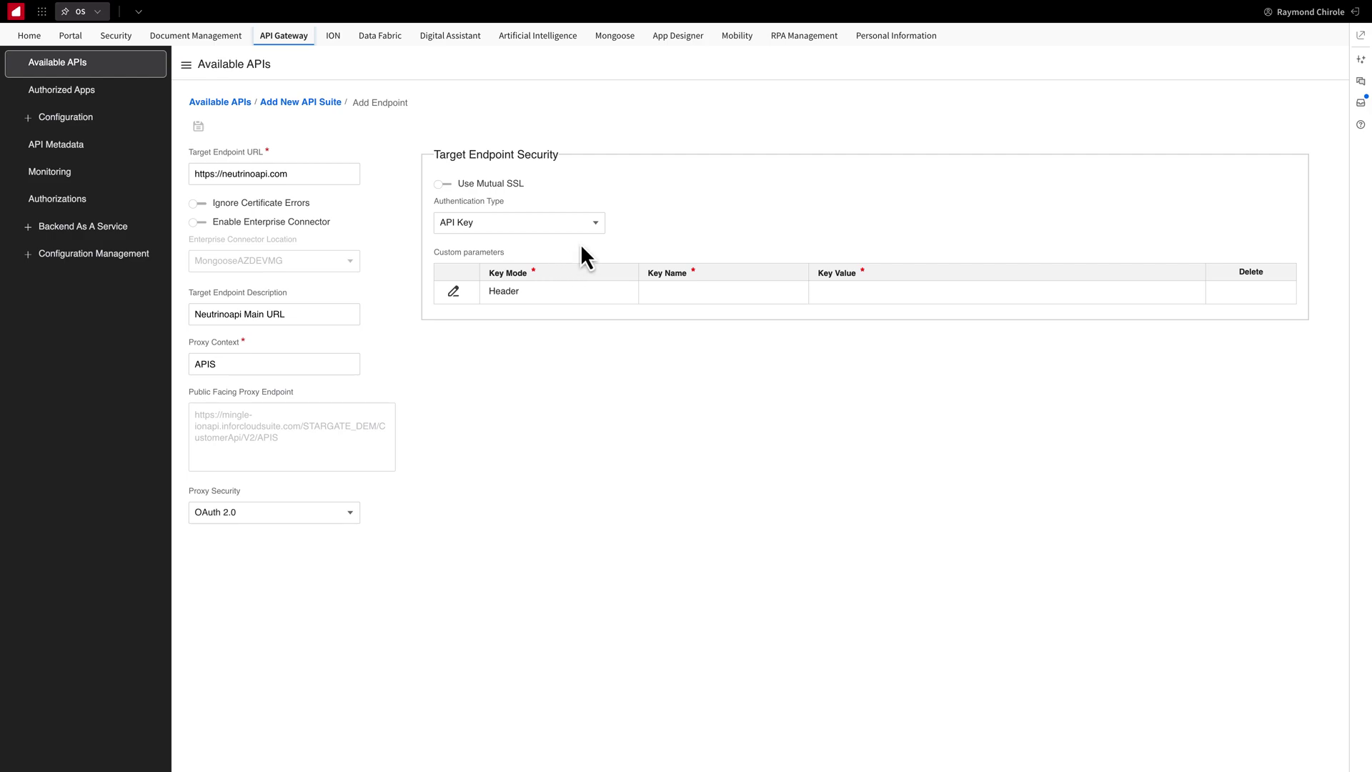
pyautogui.click(595, 226)
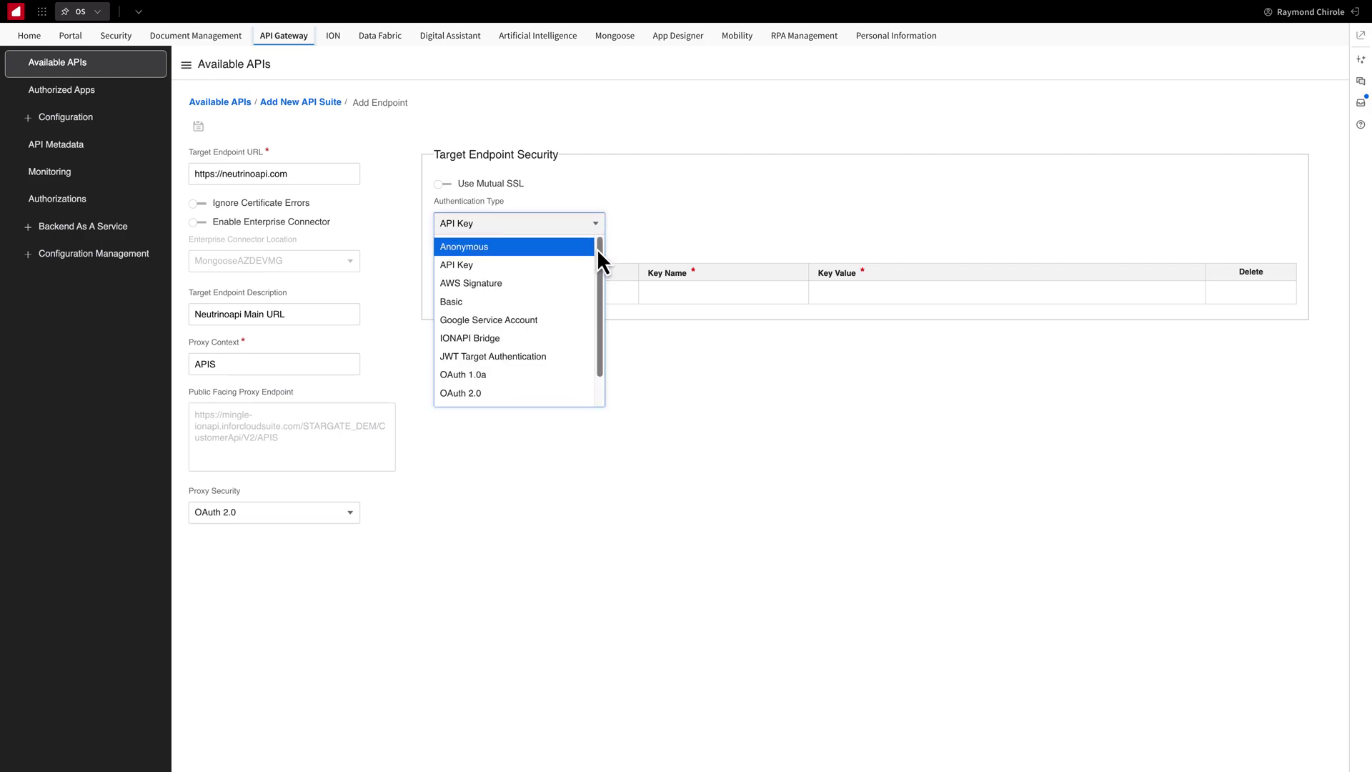
pyautogui.moveTo(597, 247)
pyautogui.mouseDown()
pyautogui.moveTo(593, 281)
pyautogui.moveTo(594, 233)
pyautogui.mouseUp()
pyautogui.click(595, 227)
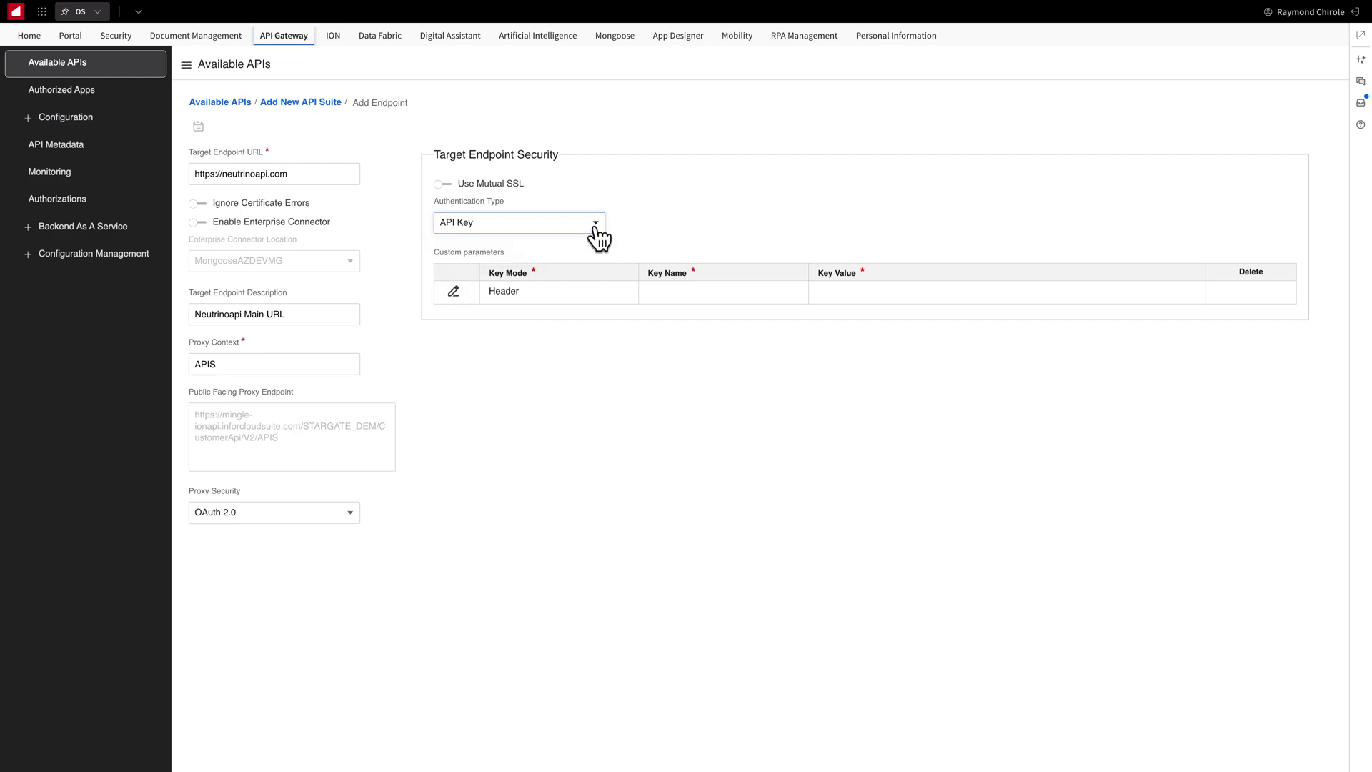
# Step: Add a user-id custom parameter holding the account's user ID value
pyautogui.click(653, 293)
pyautogui.write('user-id')
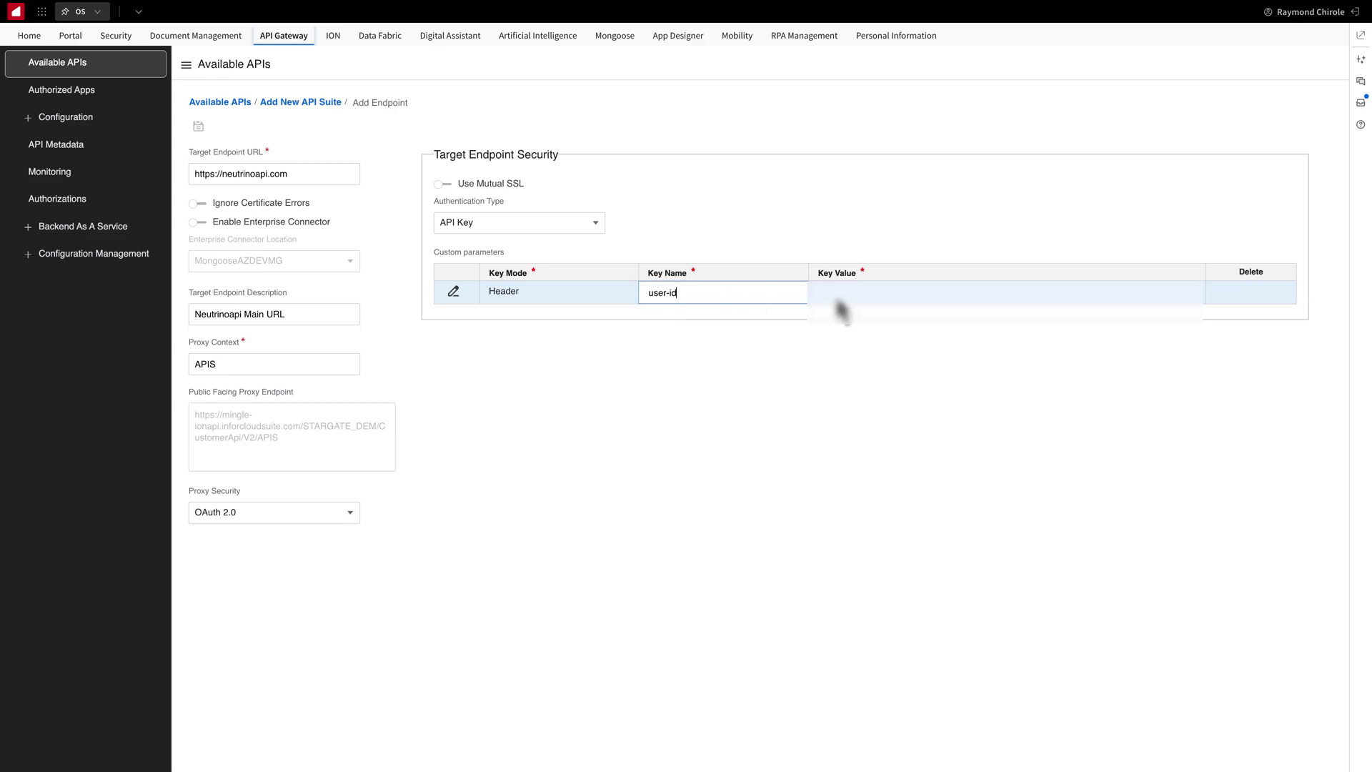
pyautogui.click(833, 299)
pyautogui.write('chirole')
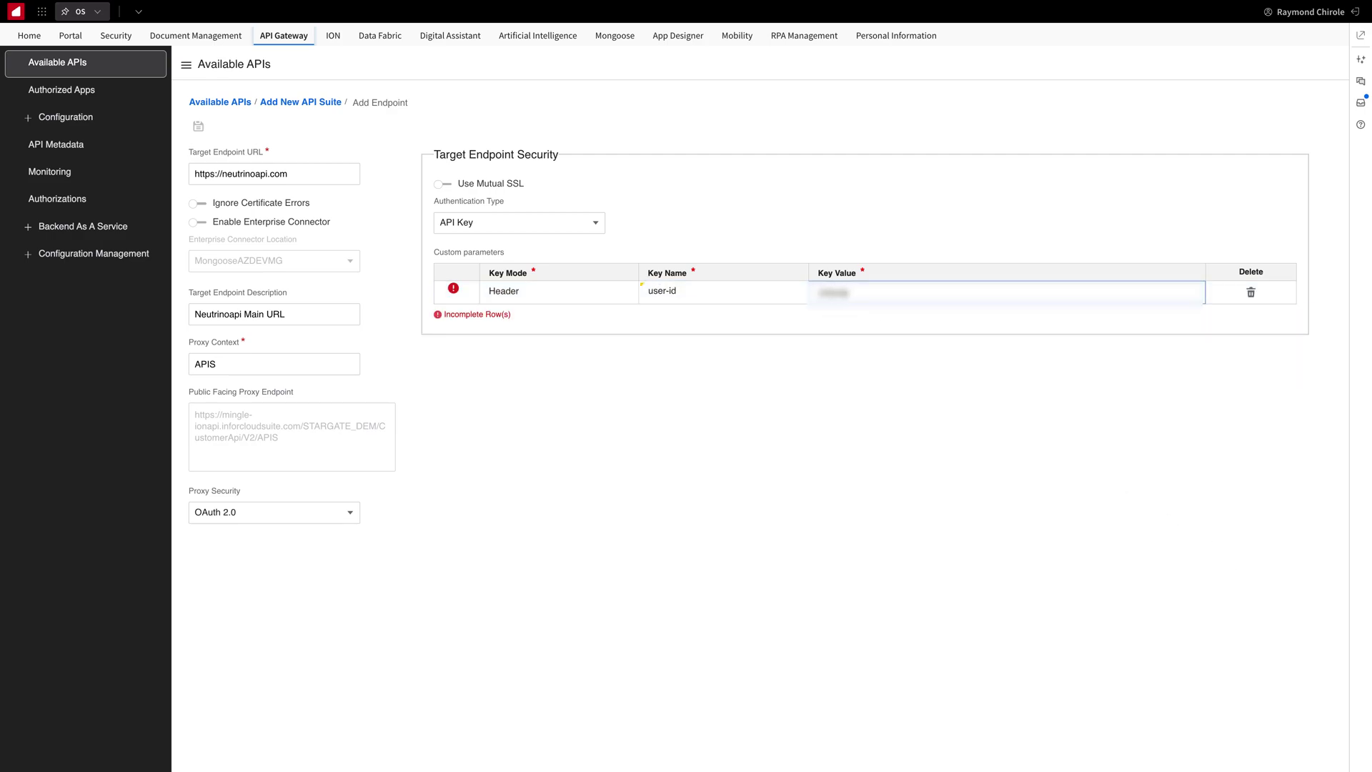
pyautogui.press('Return')
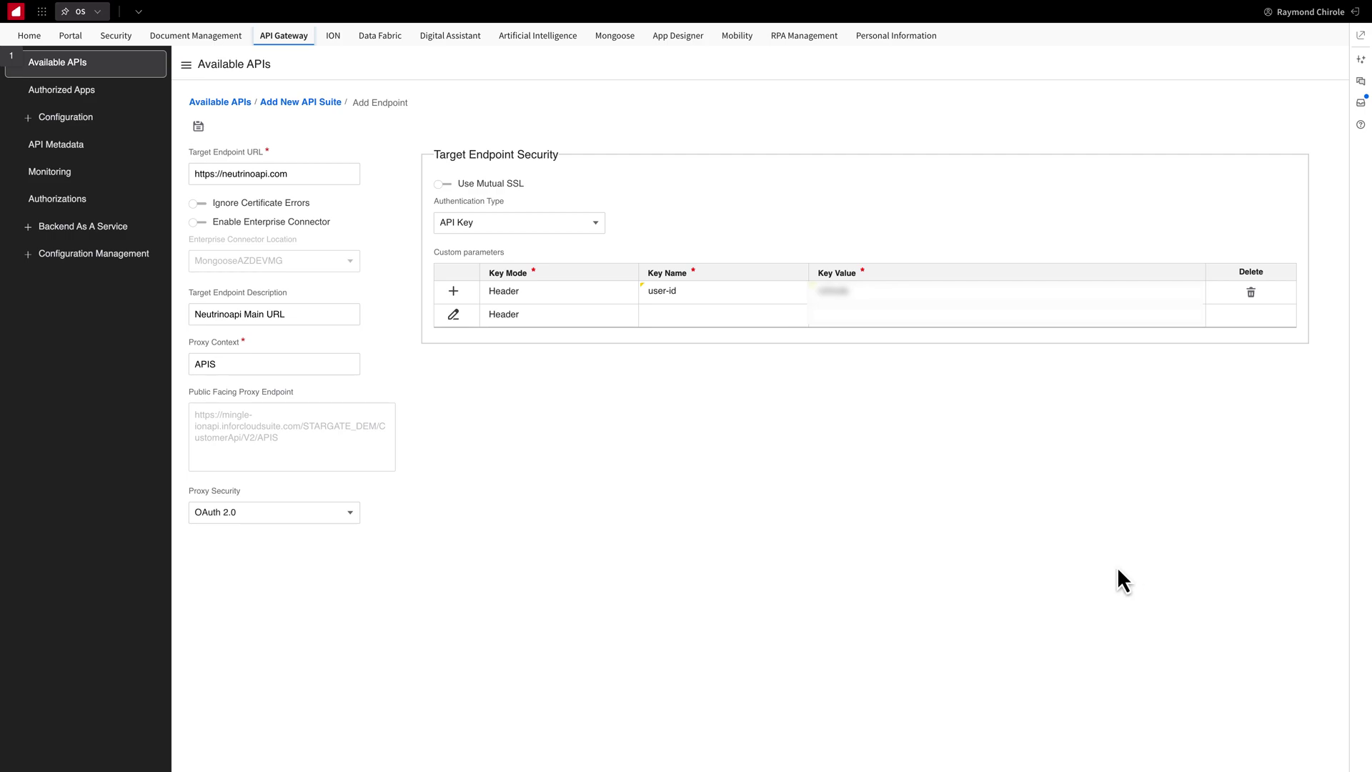
# Step: Add an api-key header with the pasted API key value, then save the suite
pyautogui.click(665, 314)
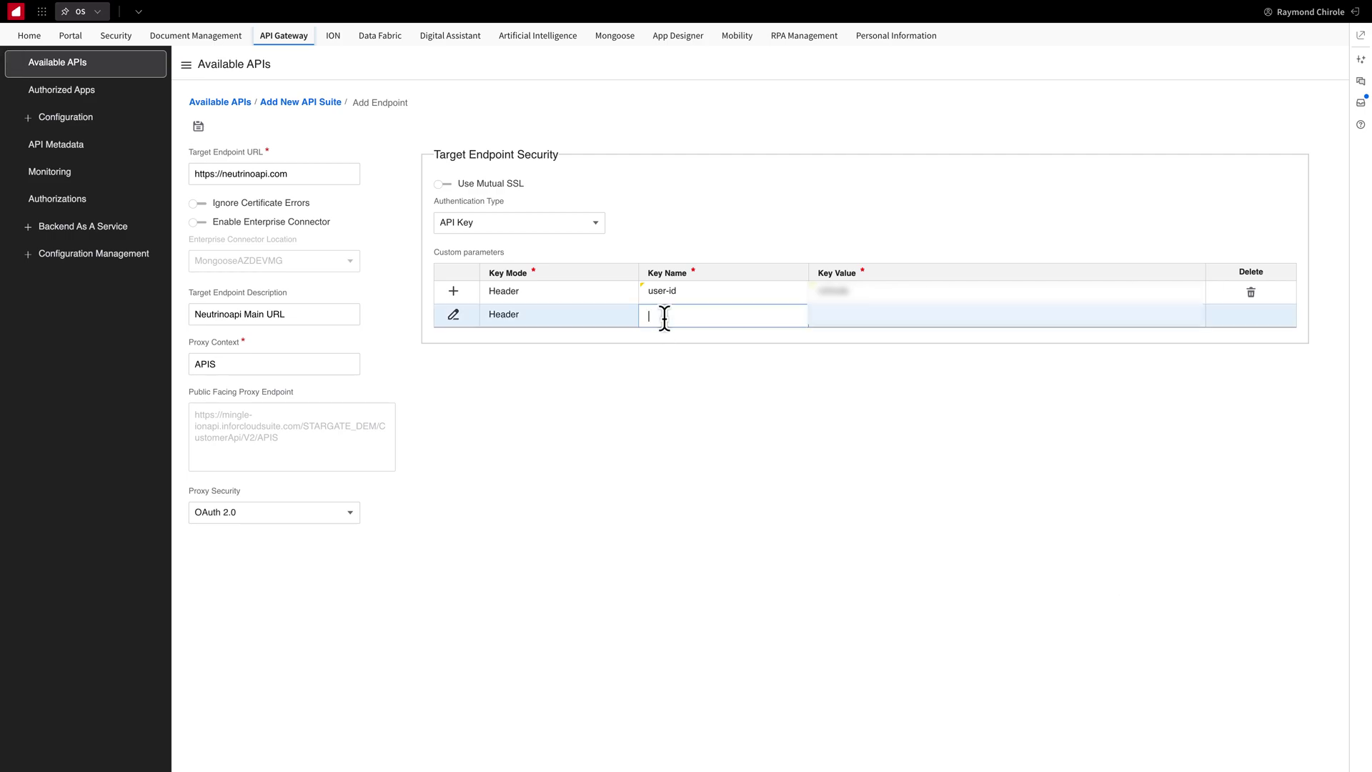
pyautogui.write('api-key')
pyautogui.press('Return')
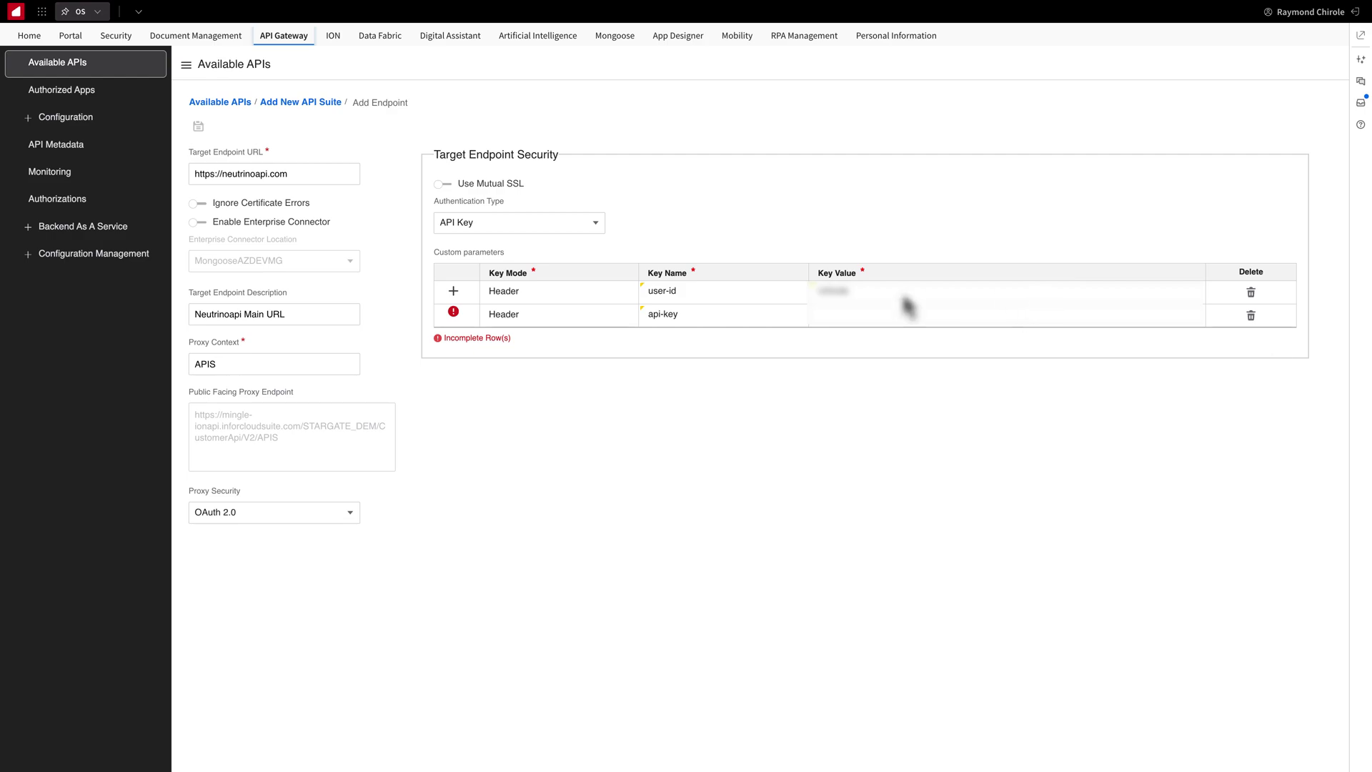
pyautogui.click(824, 316)
pyautogui.hotkey('ctrl', 'v')
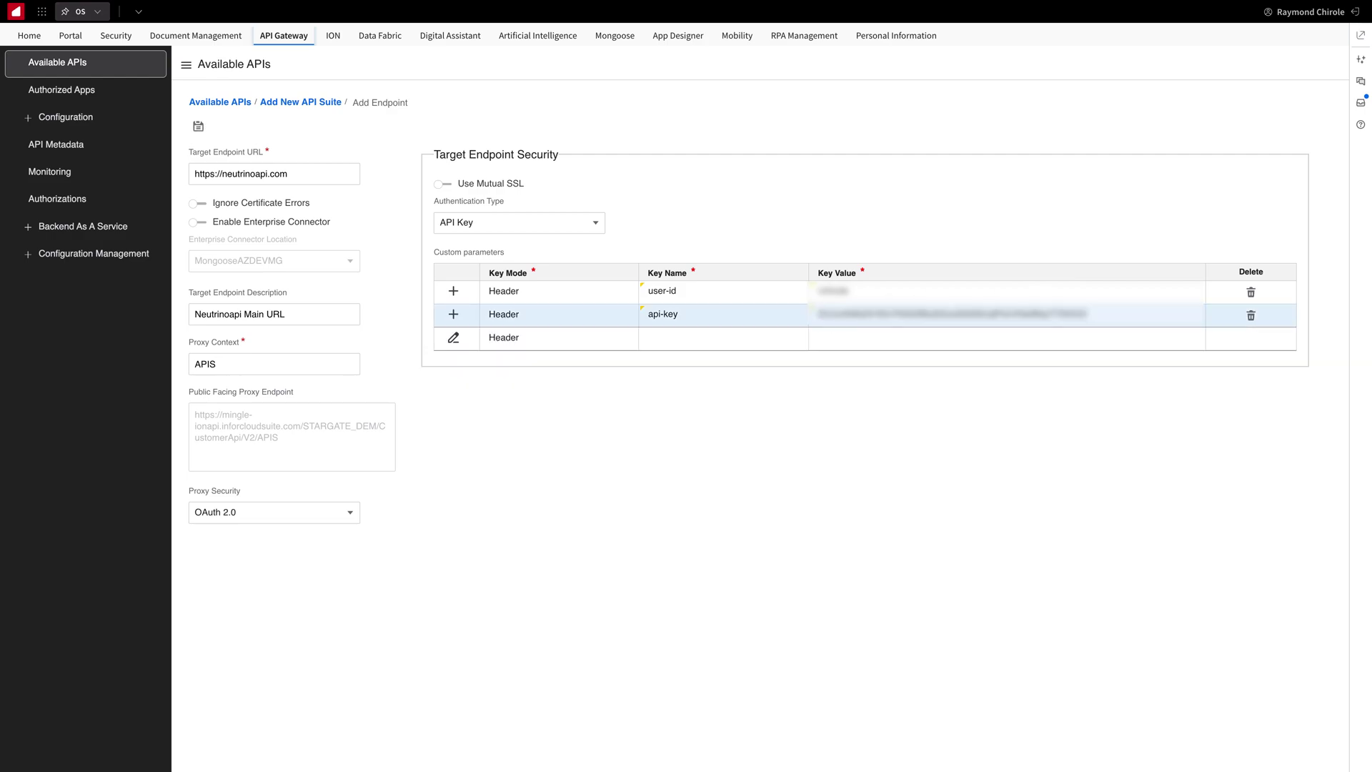
pyautogui.press('Return')
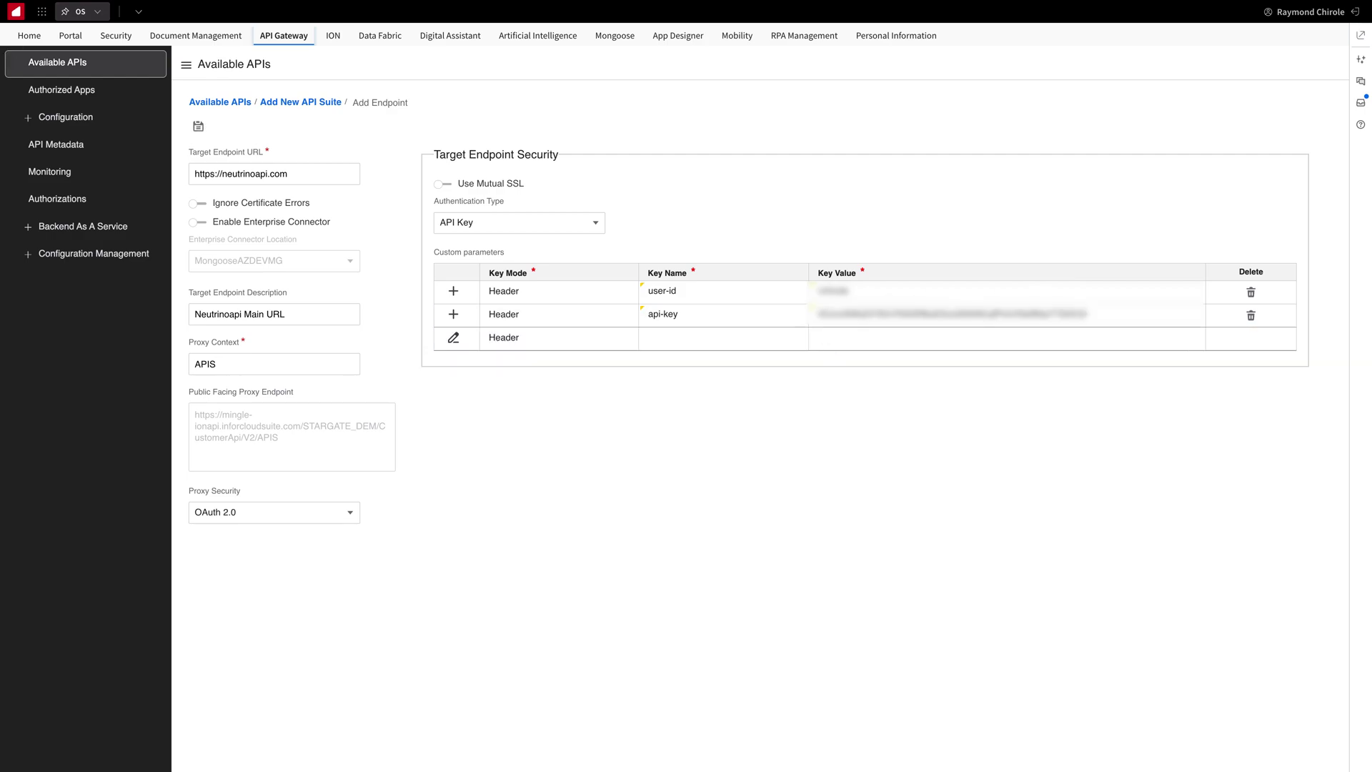
pyautogui.click(198, 127)
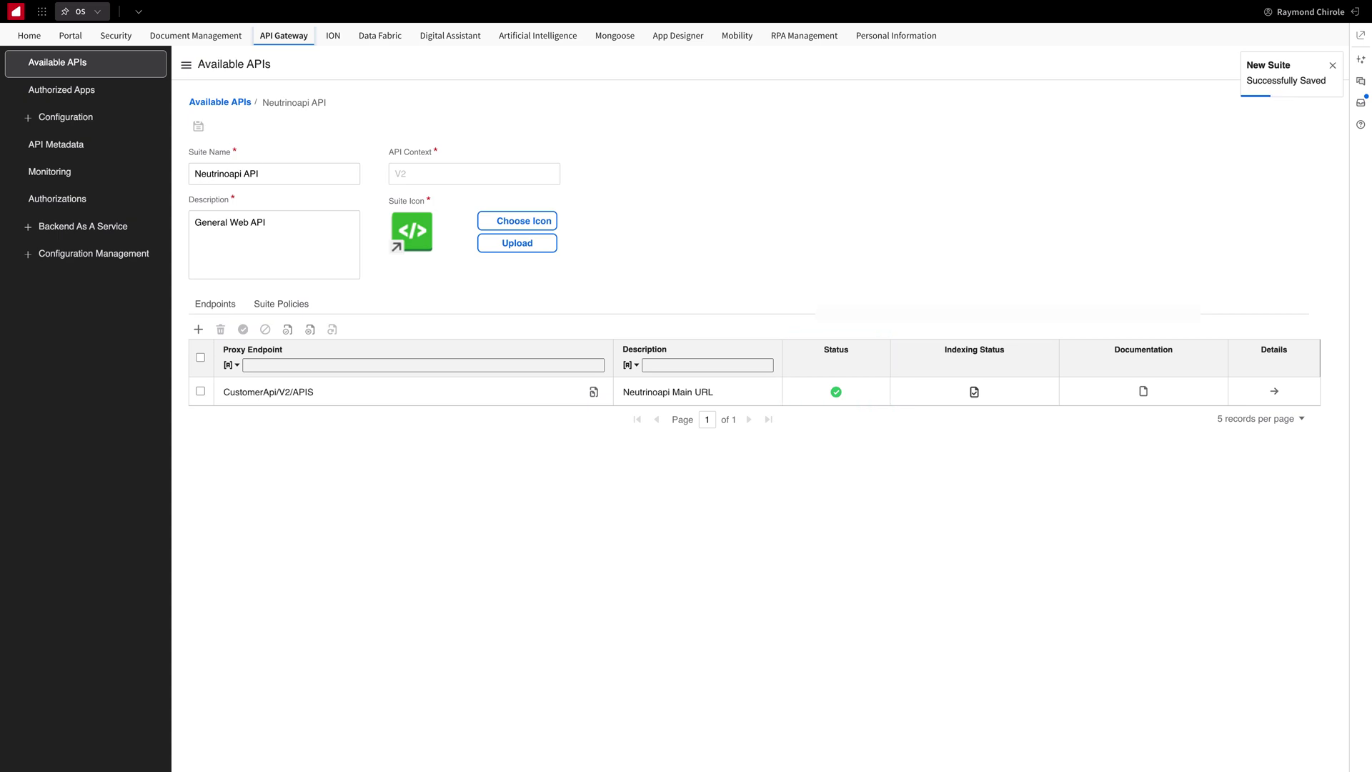
# Step: Add Swagger documentation 'Main Specification' to the APIS endpoint using Neutrinoapi's openapi.json URL
pyautogui.click(1143, 393)
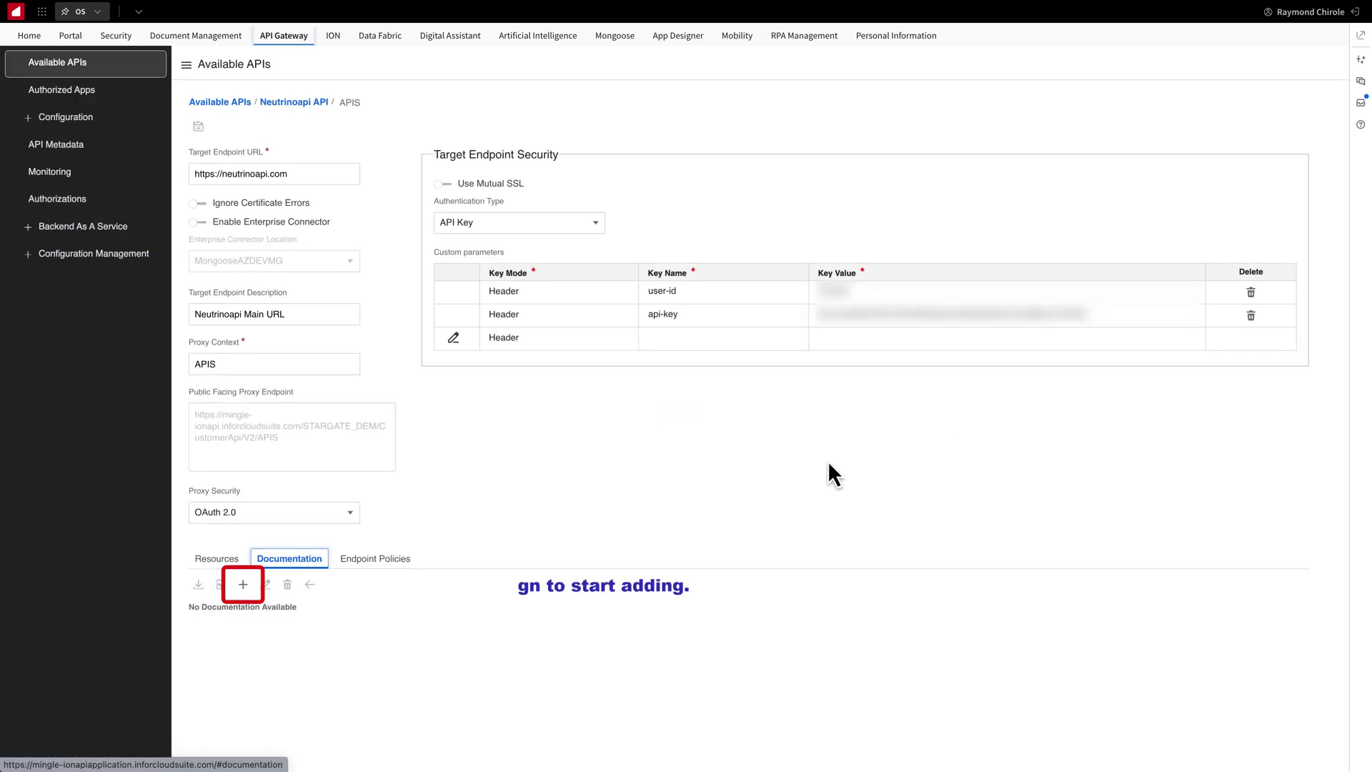
pyautogui.click(242, 585)
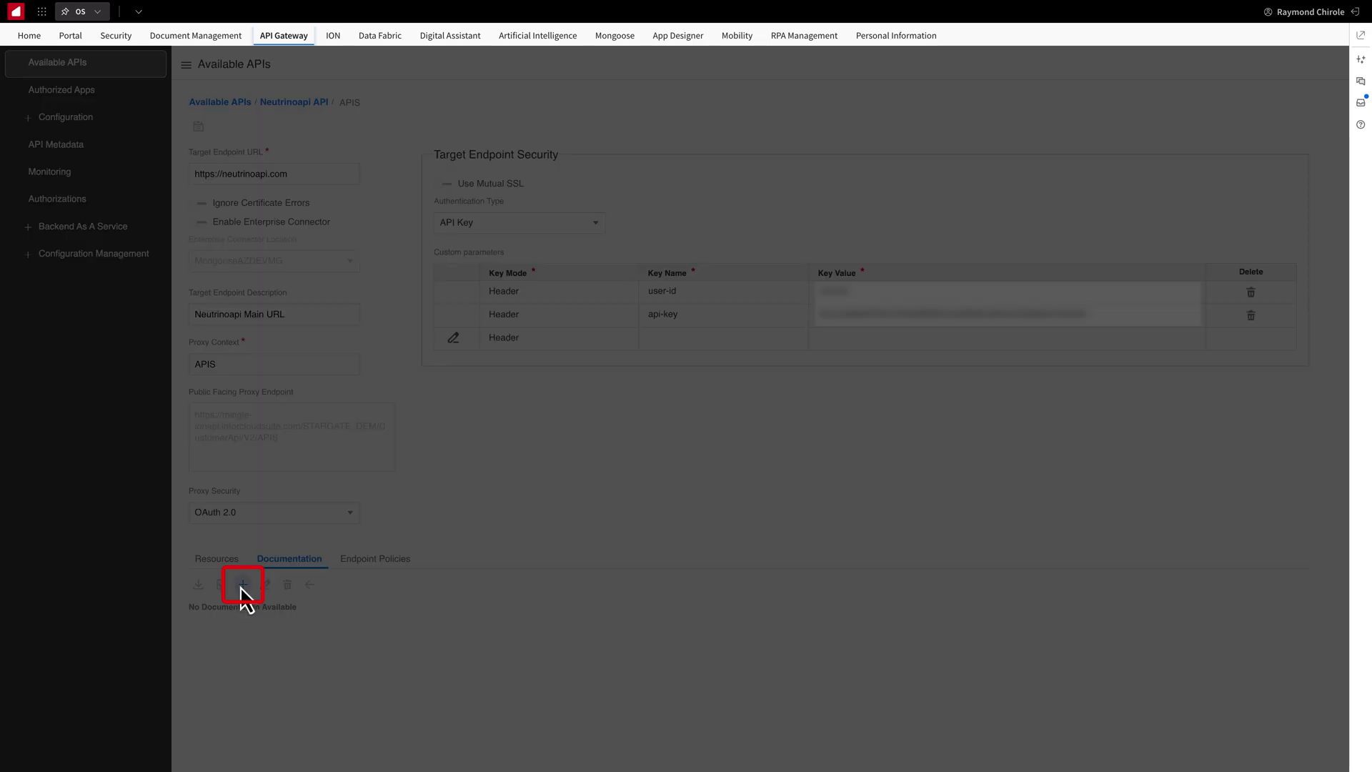
pyautogui.write('Main Specification')
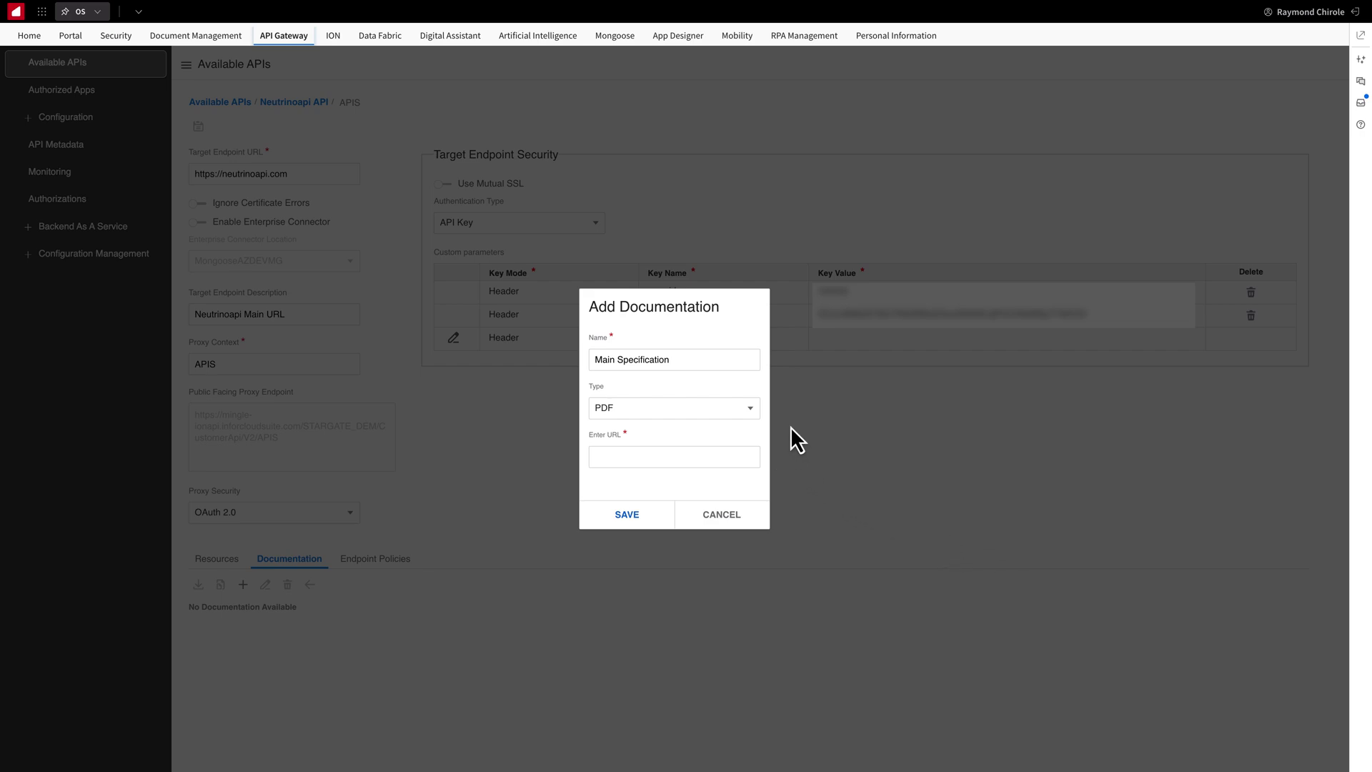
pyautogui.click(749, 412)
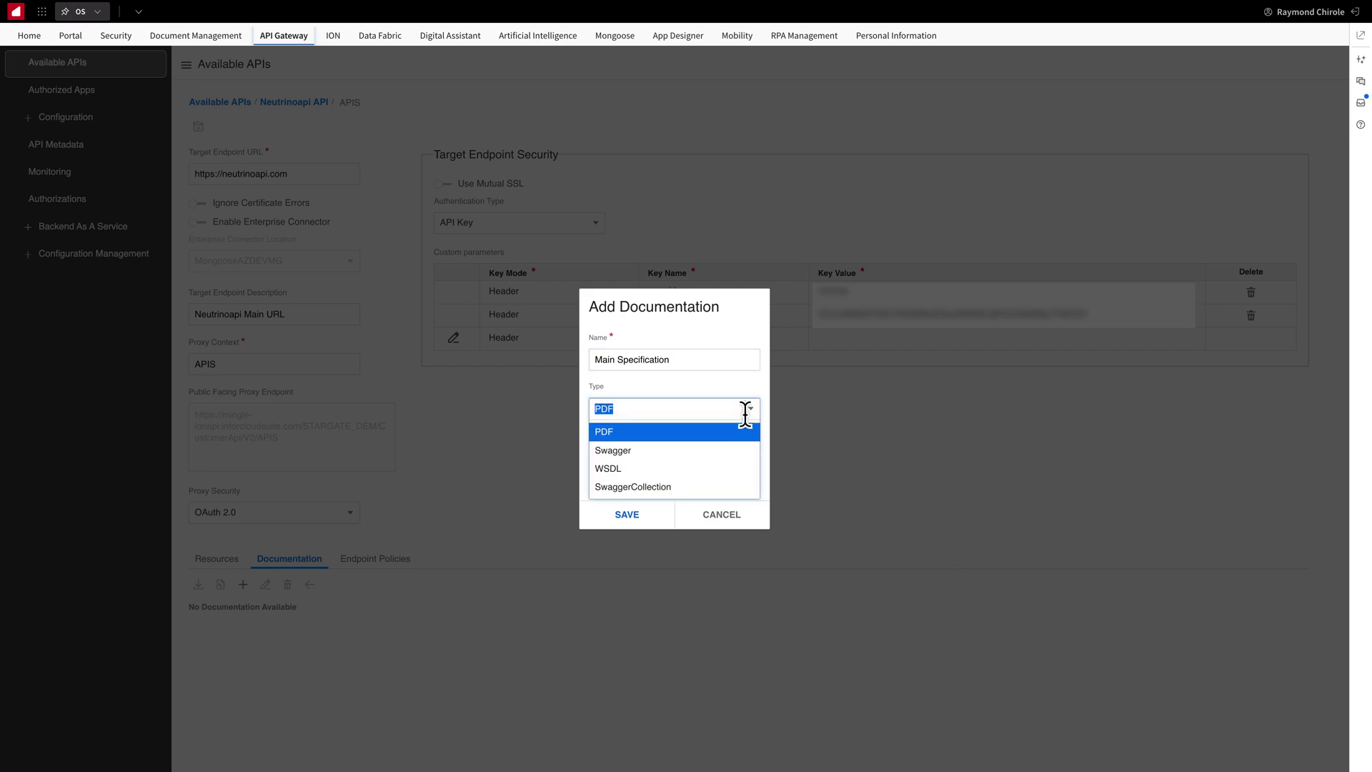
pyautogui.click(699, 458)
pyautogui.click(596, 459)
pyautogui.write('https://www.neutrinoapi.com/api/openapi.json')
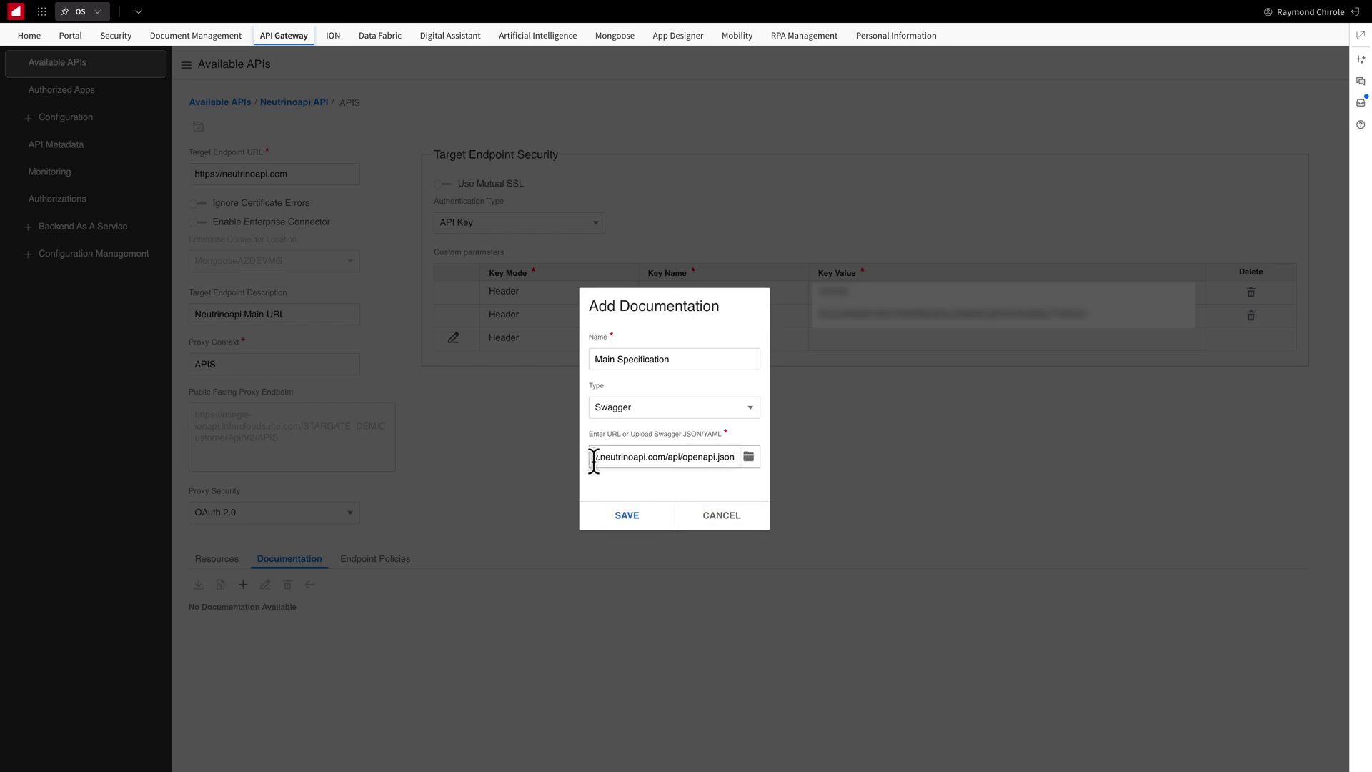
pyautogui.click(625, 516)
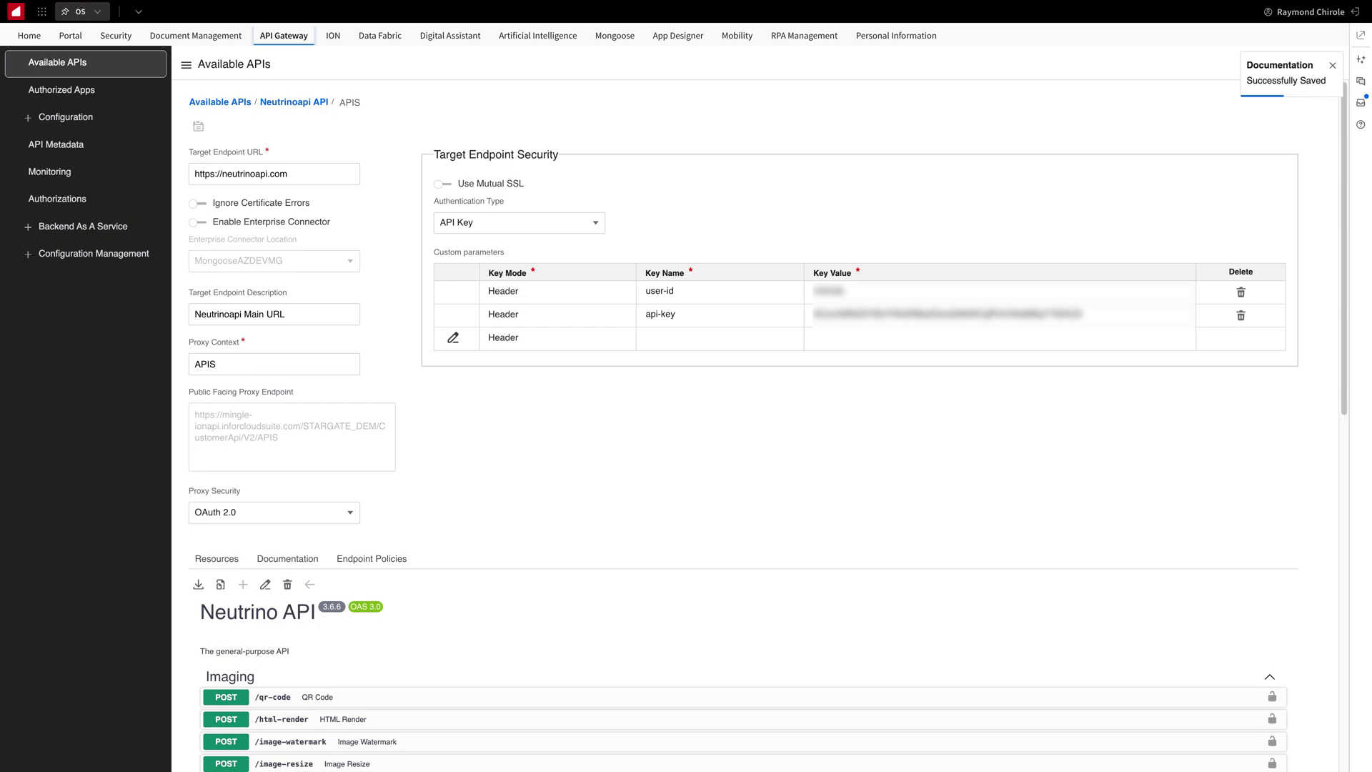
# Step: Expand GET /url-info in the WWW section to review its parameters and 200 response
pyautogui.scroll(-20, 1075, 701)
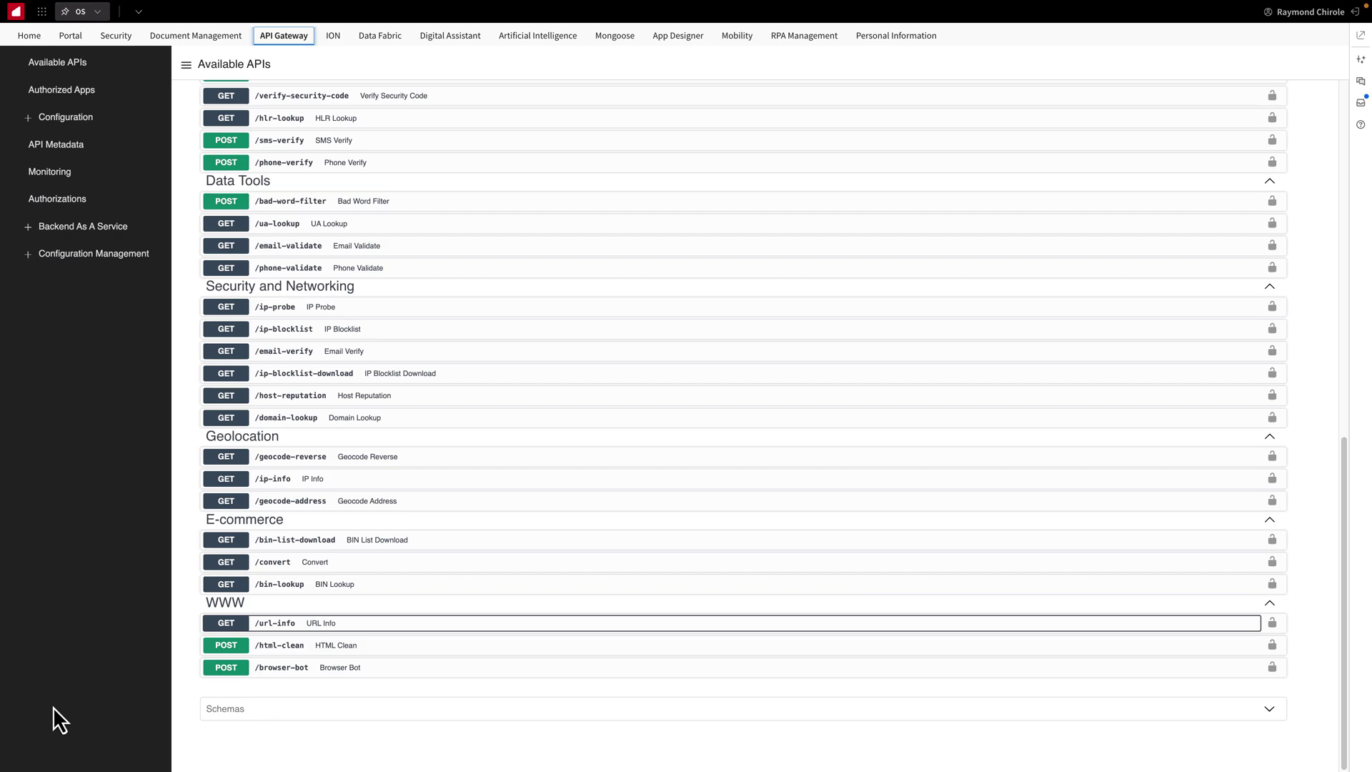
pyautogui.click(264, 629)
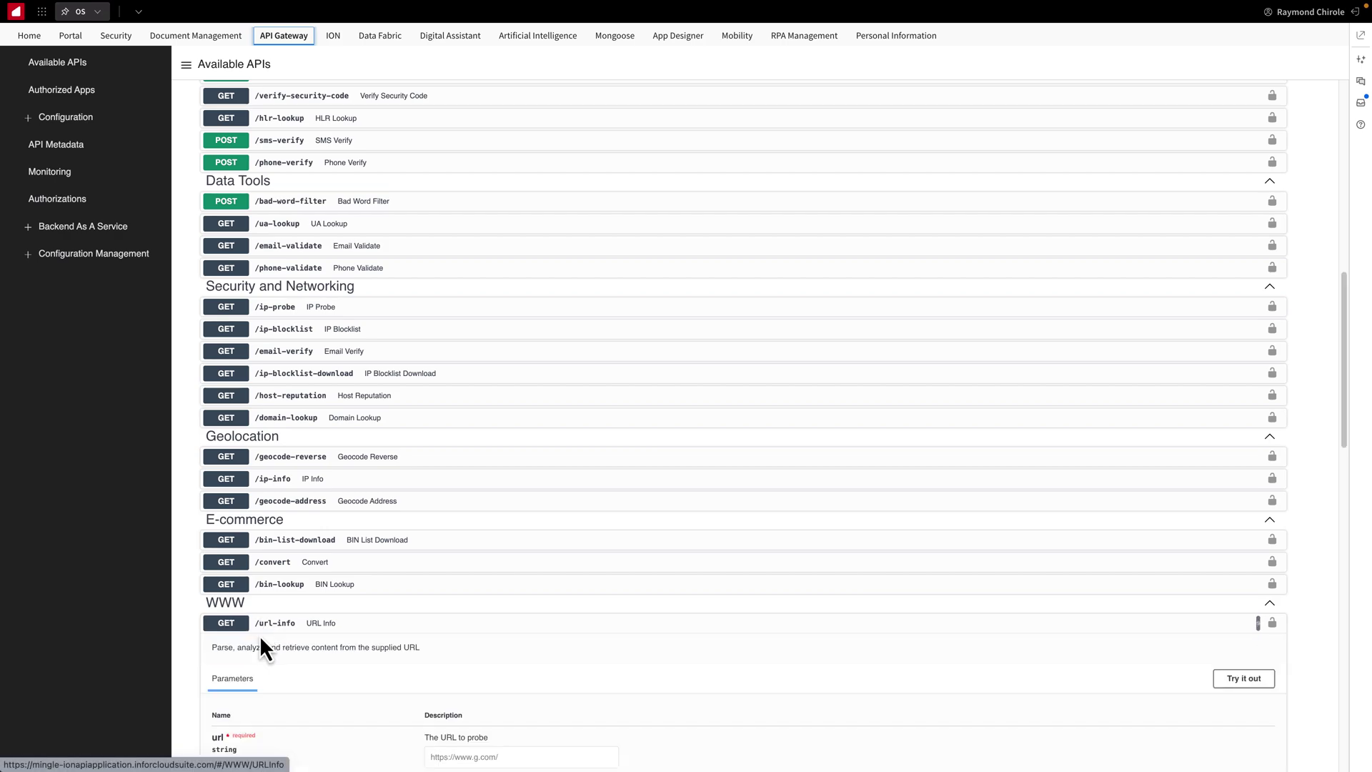
pyautogui.scroll(-2, 375, 668)
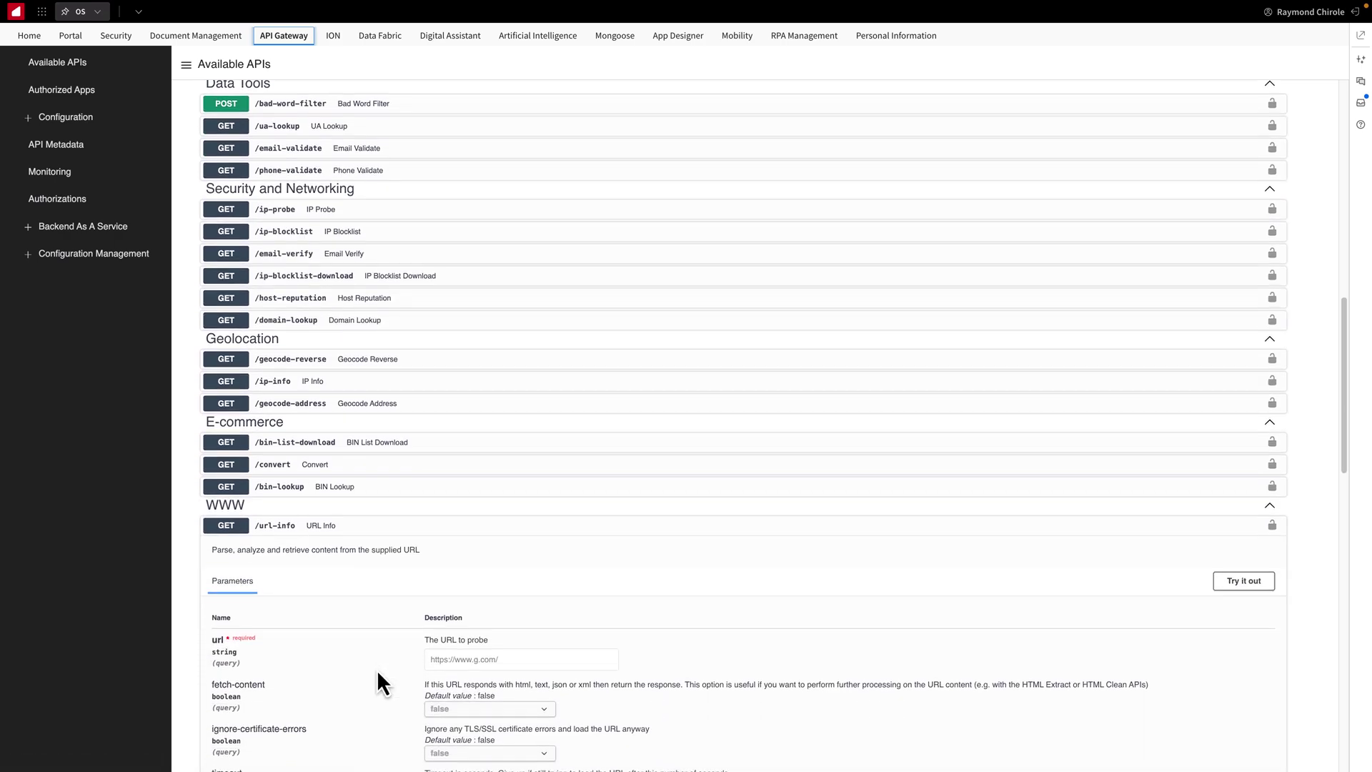
pyautogui.scroll(-3, 377, 673)
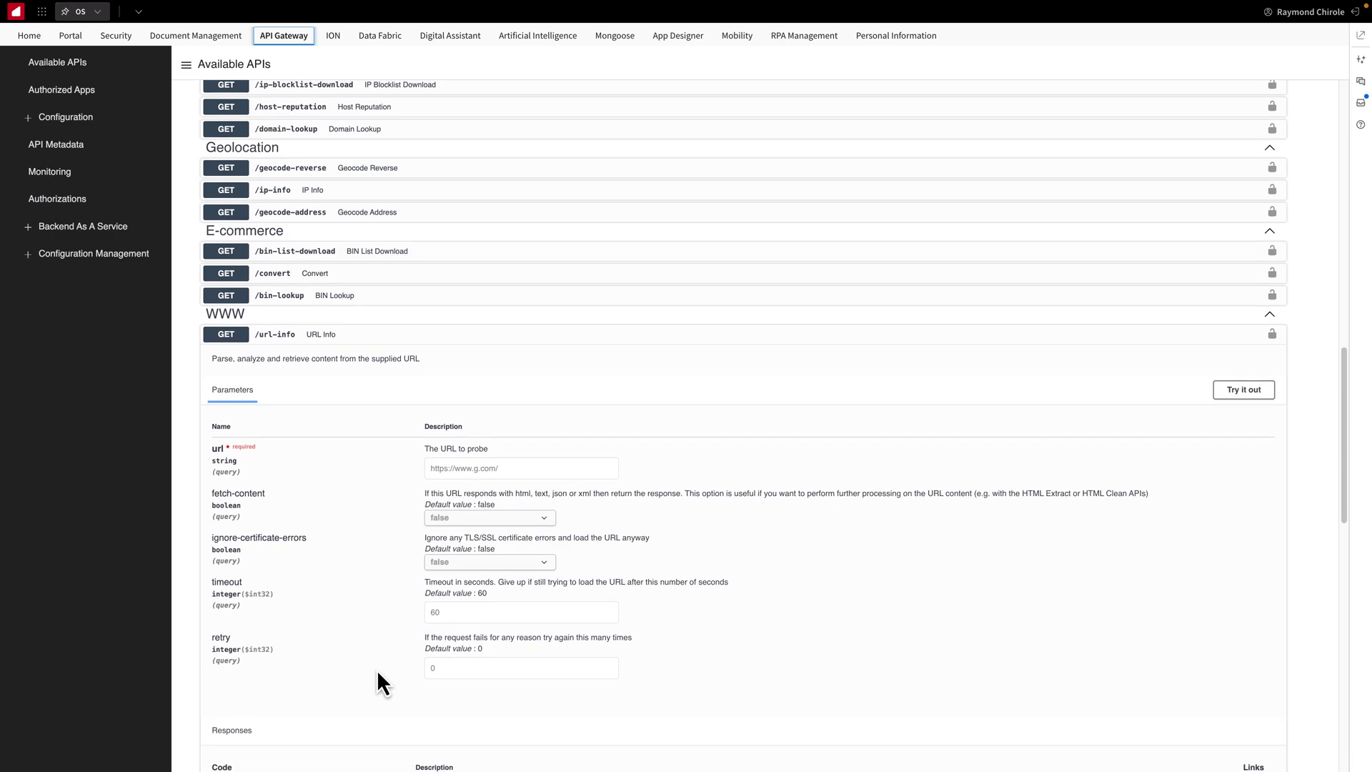
pyautogui.scroll(-1, 378, 672)
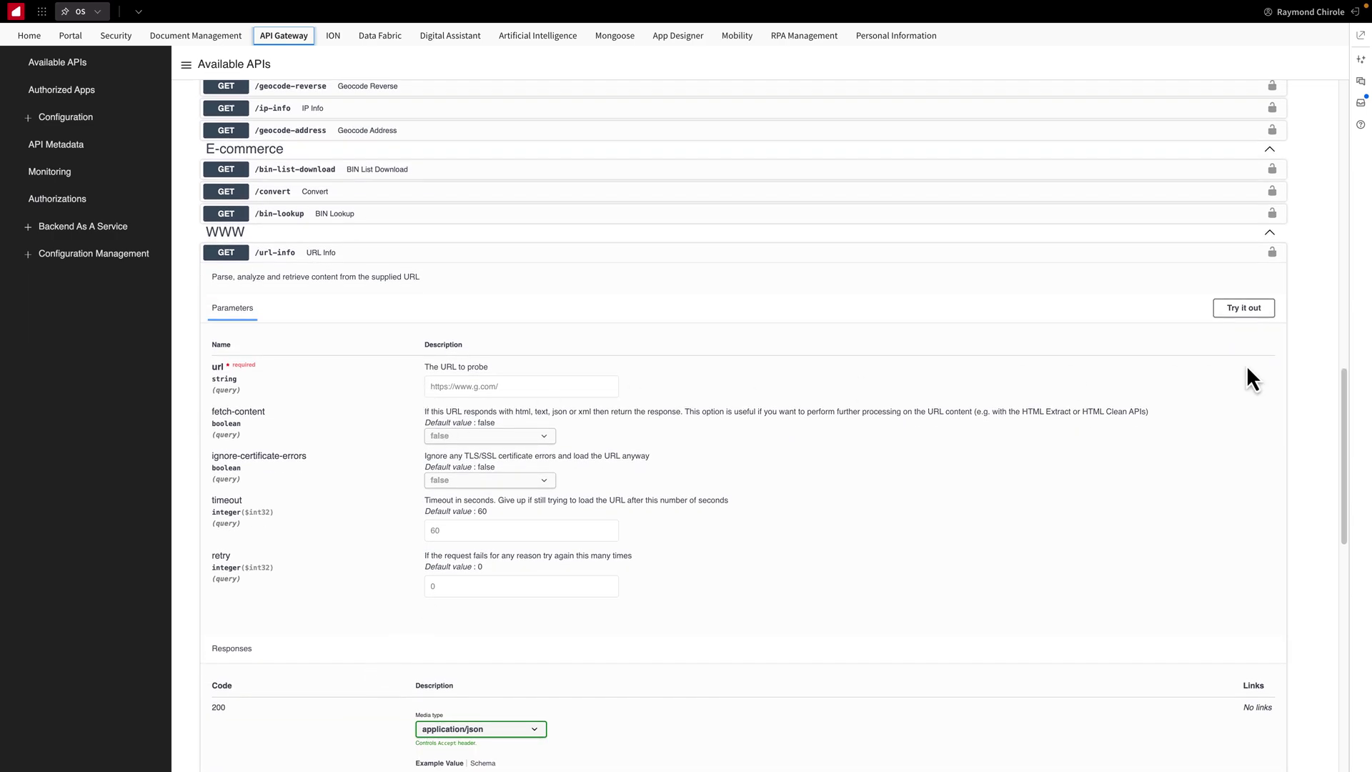
pyautogui.click(1255, 318)
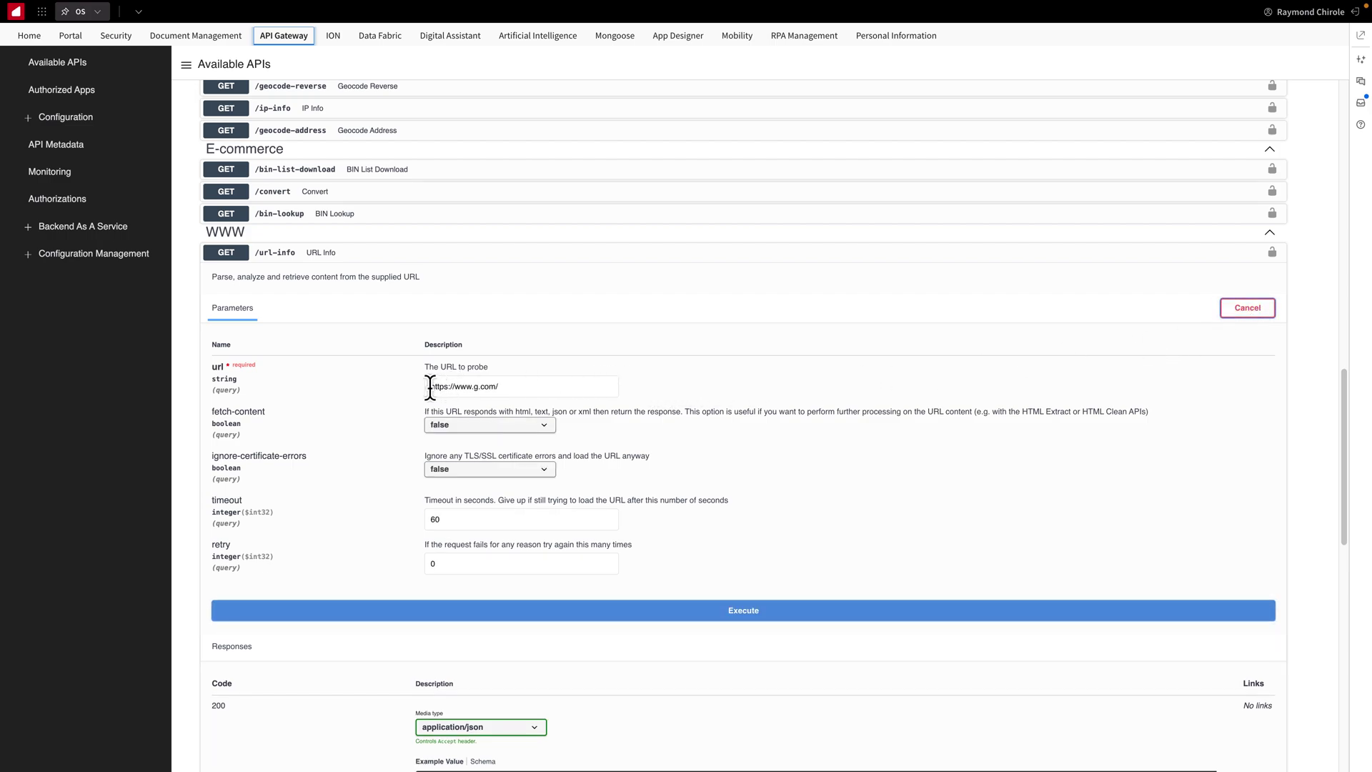
pyautogui.tripleClick(439, 386)
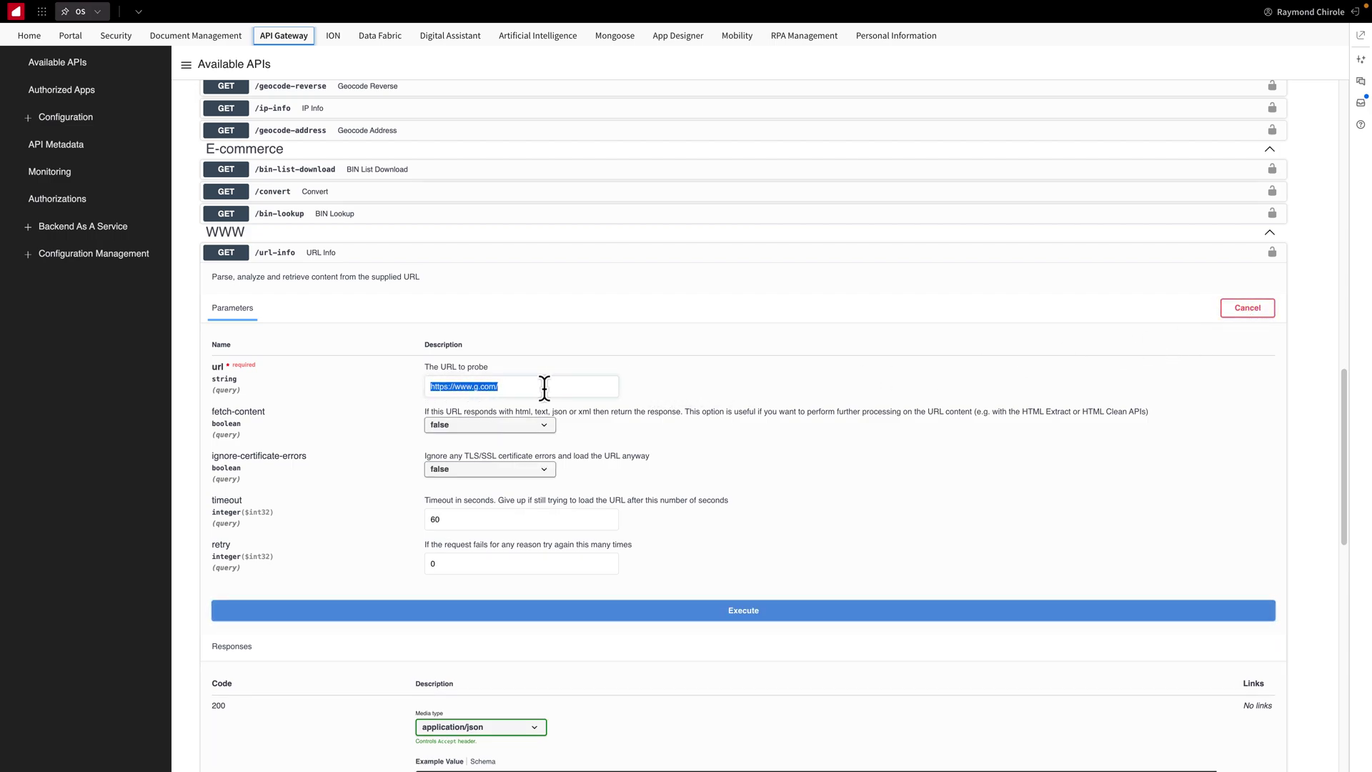
pyautogui.write('https://www.google.com')
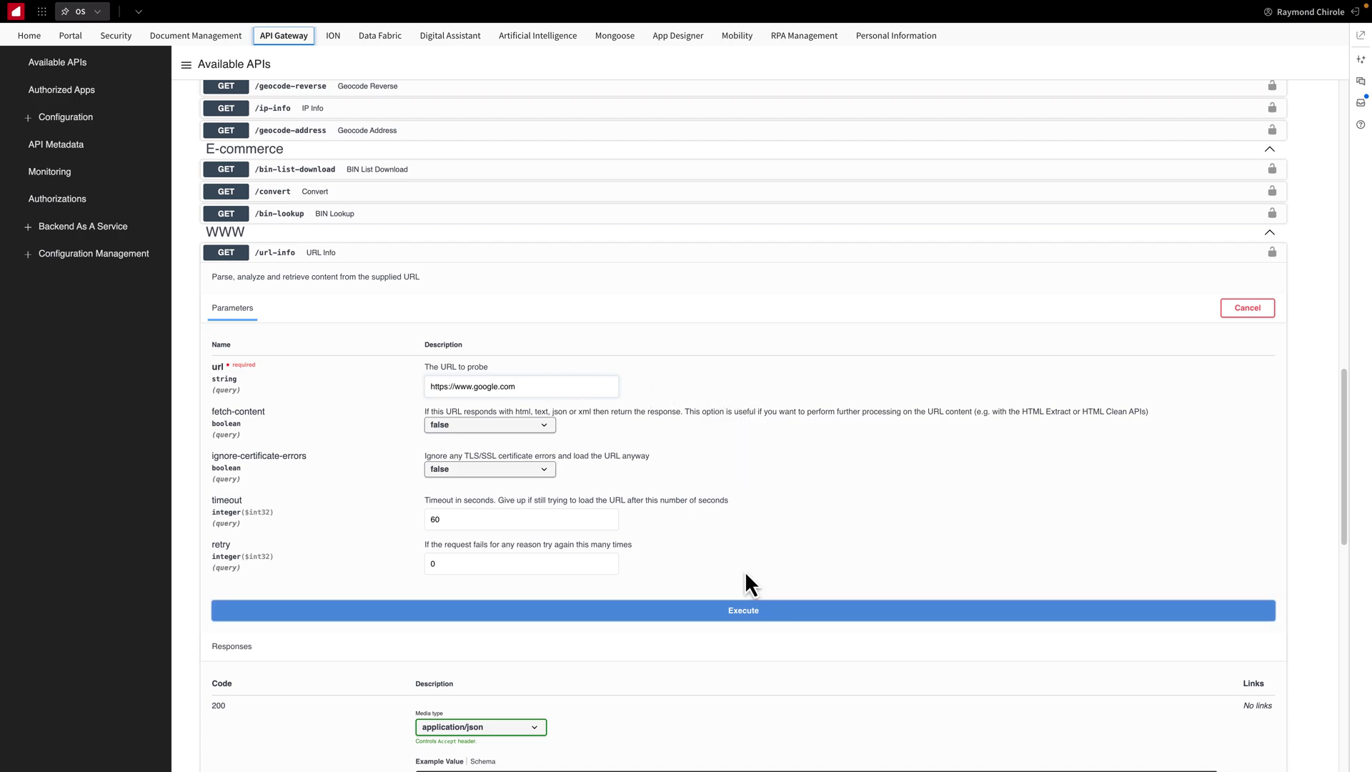
pyautogui.click(745, 616)
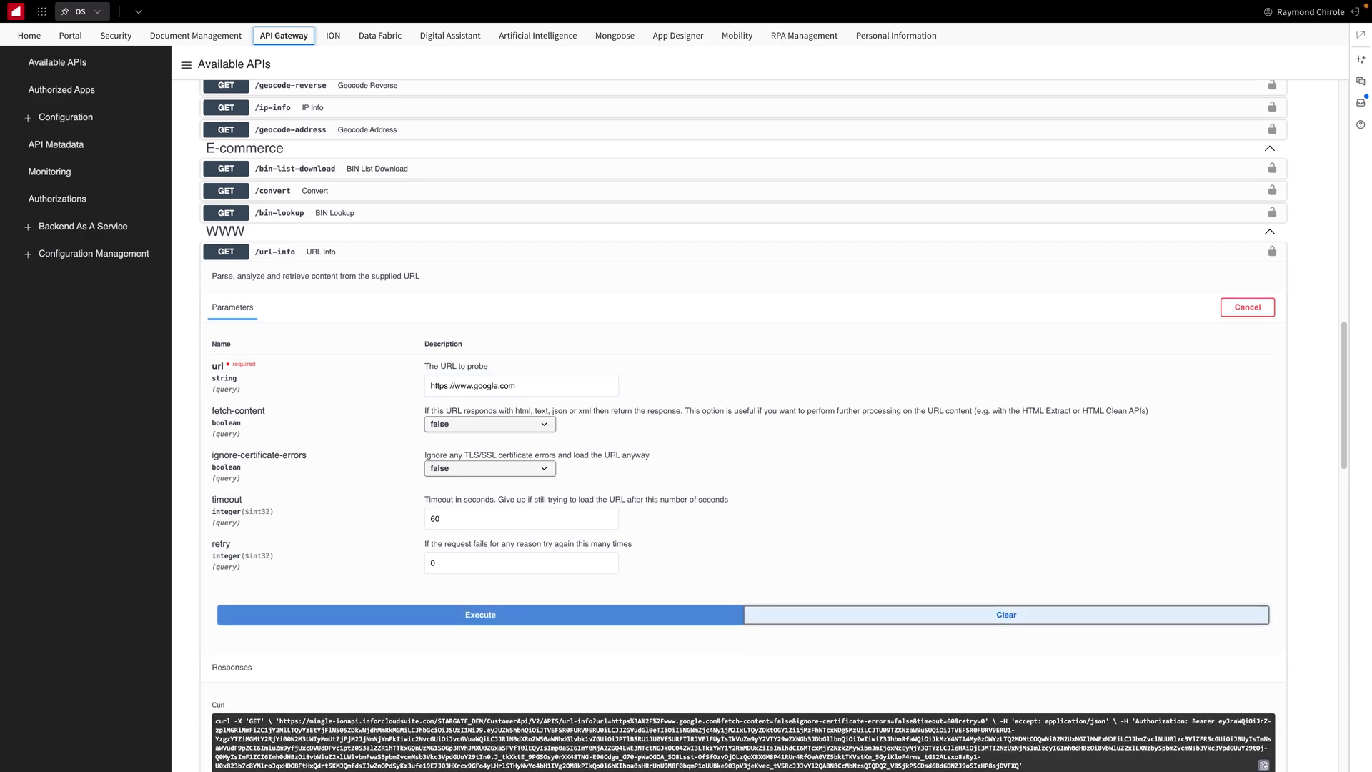
pyautogui.scroll(-2, 745, 616)
pyautogui.scroll(-3, 774, 425)
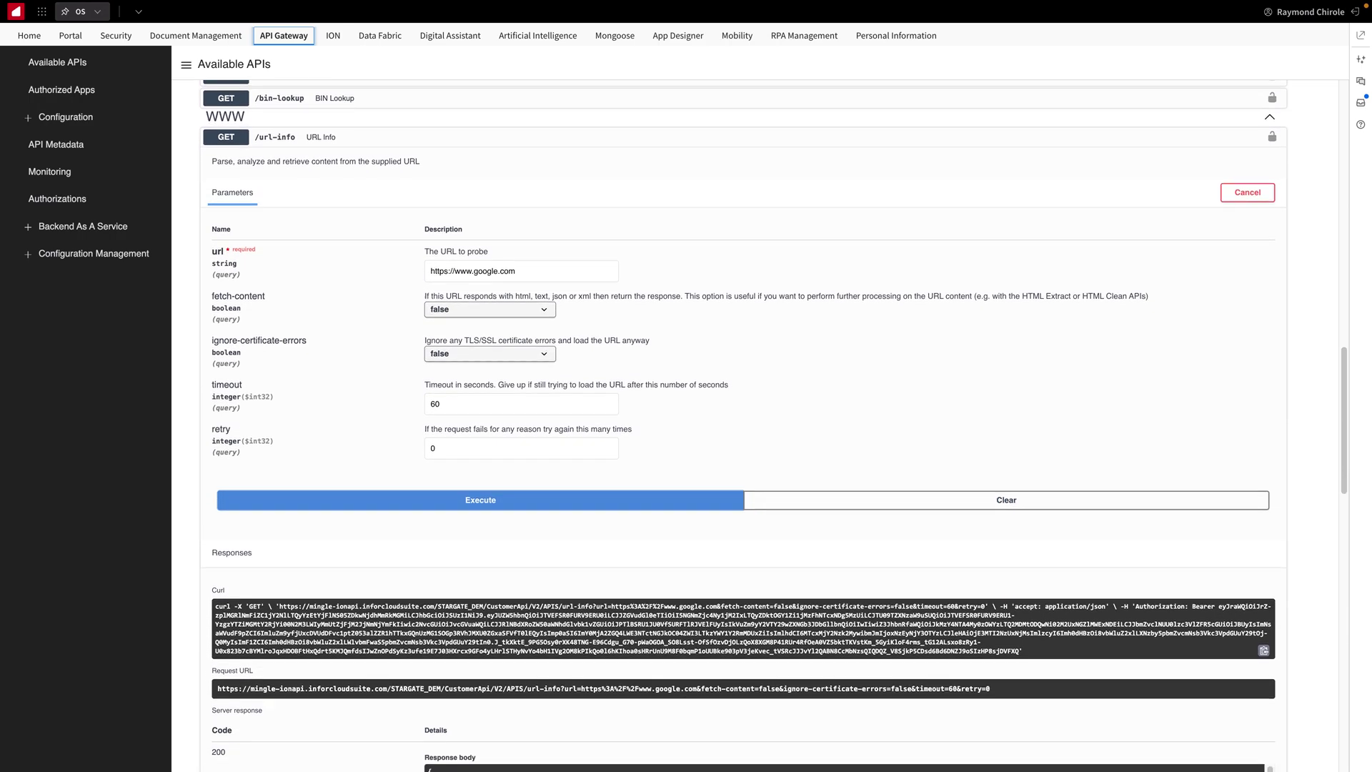
pyautogui.scroll(-2, 843, 657)
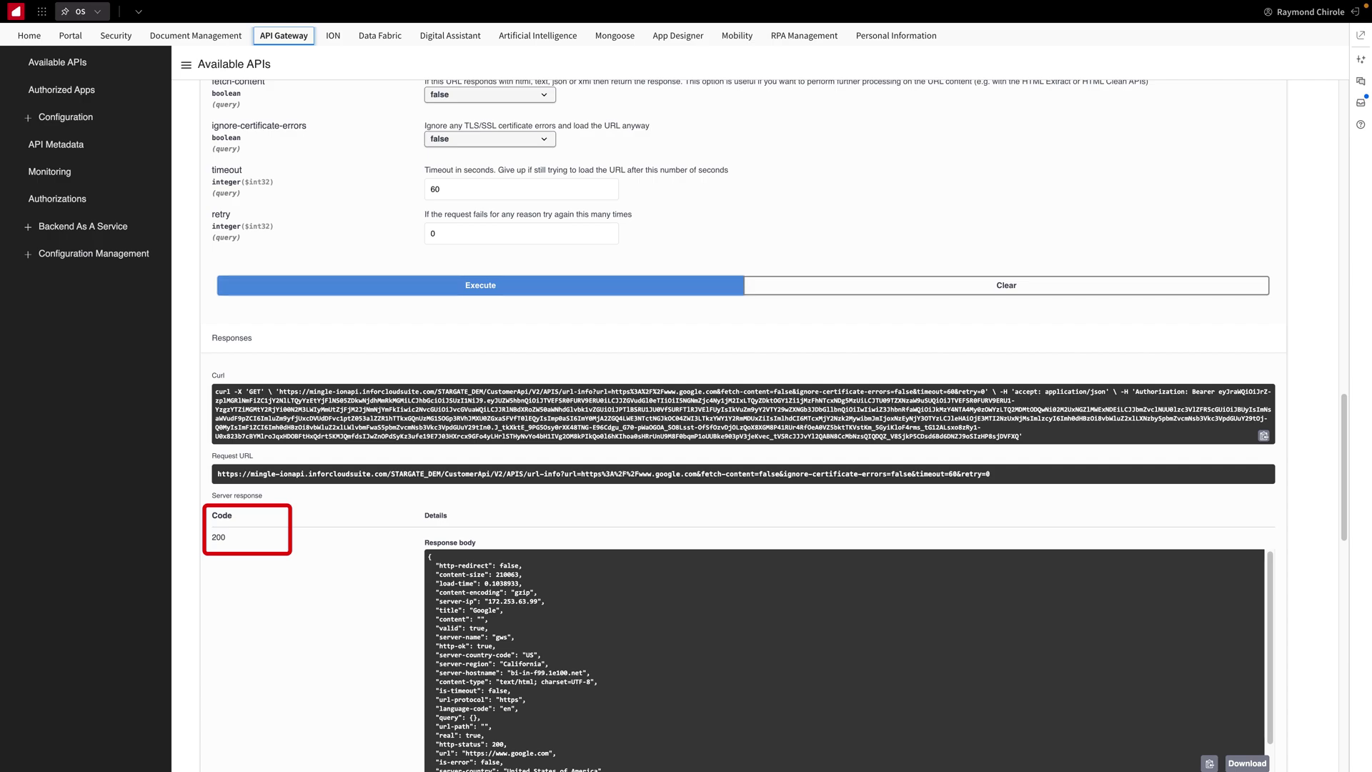
pyautogui.doubleClick(218, 537)
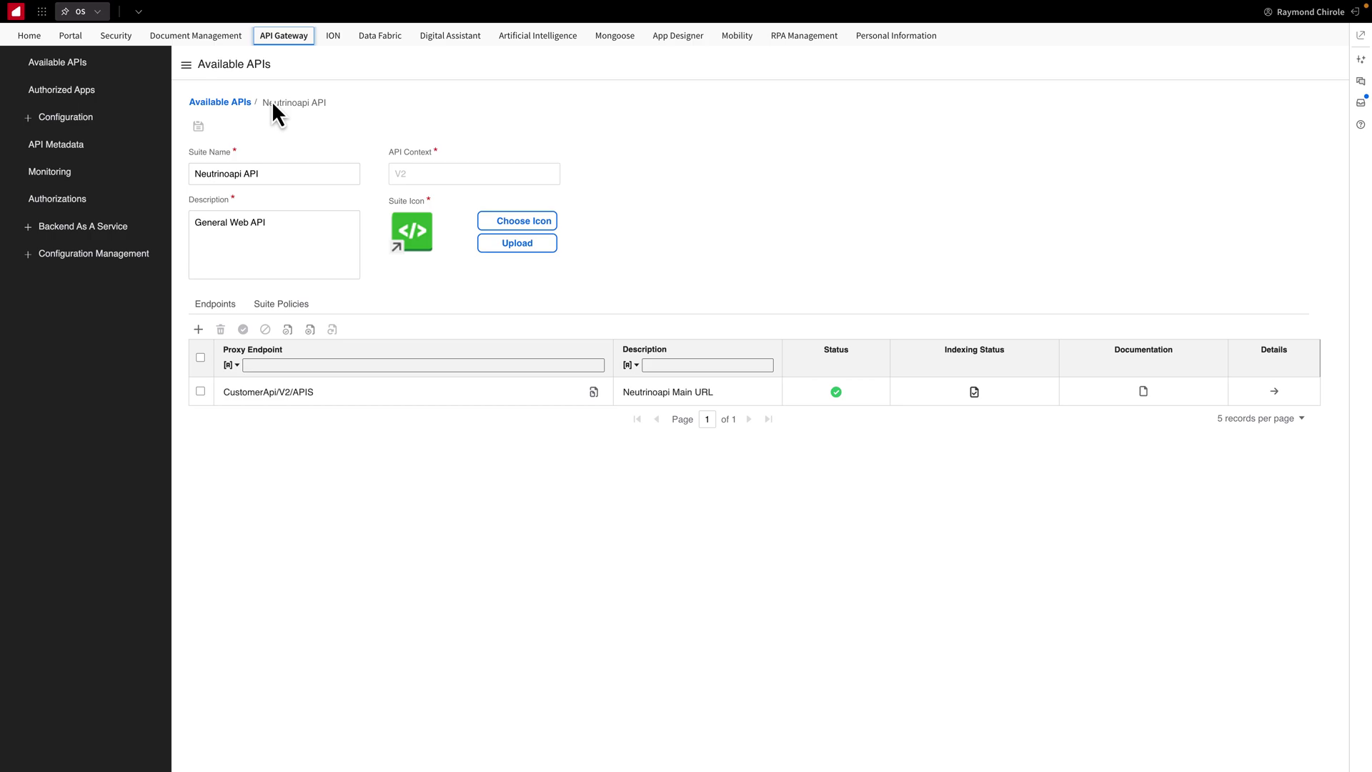
# Step: Go back to the Available APIs list via the breadcrumb
pyautogui.click(235, 116)
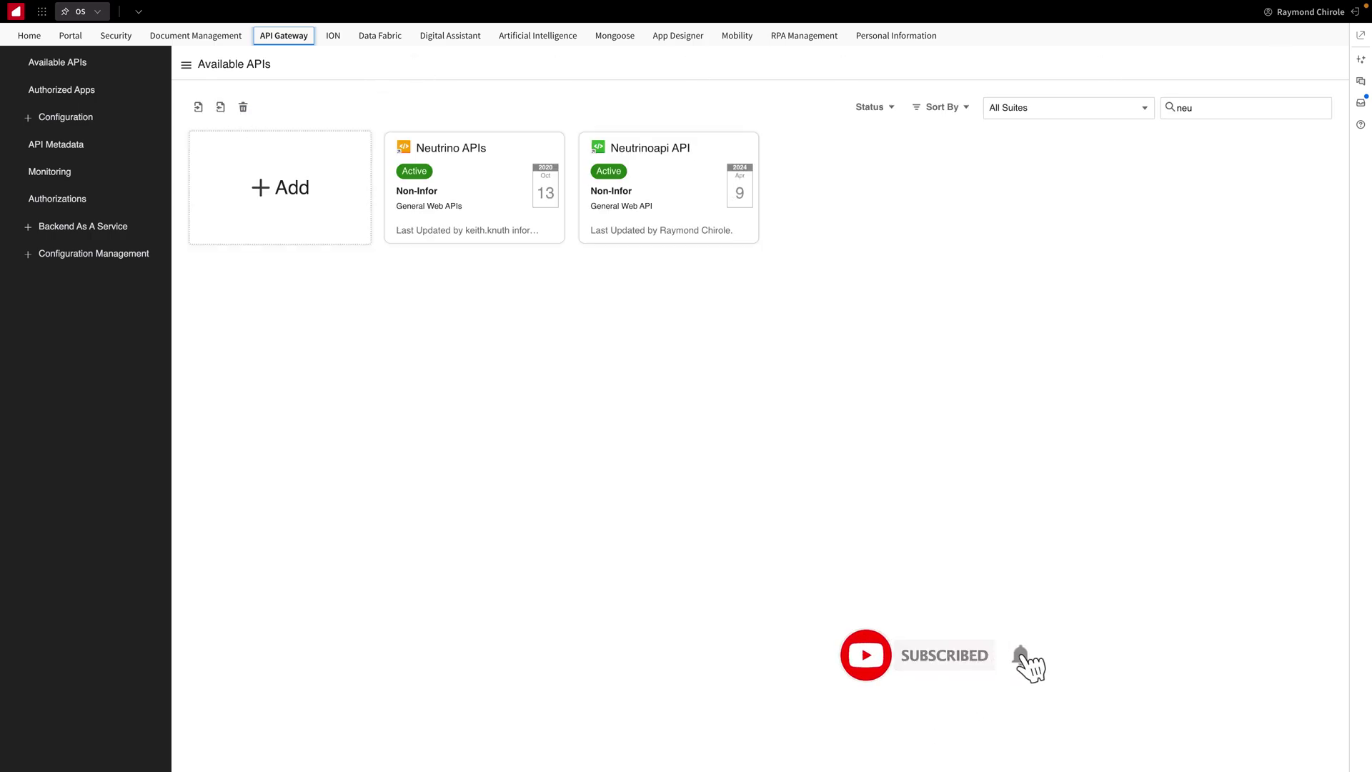